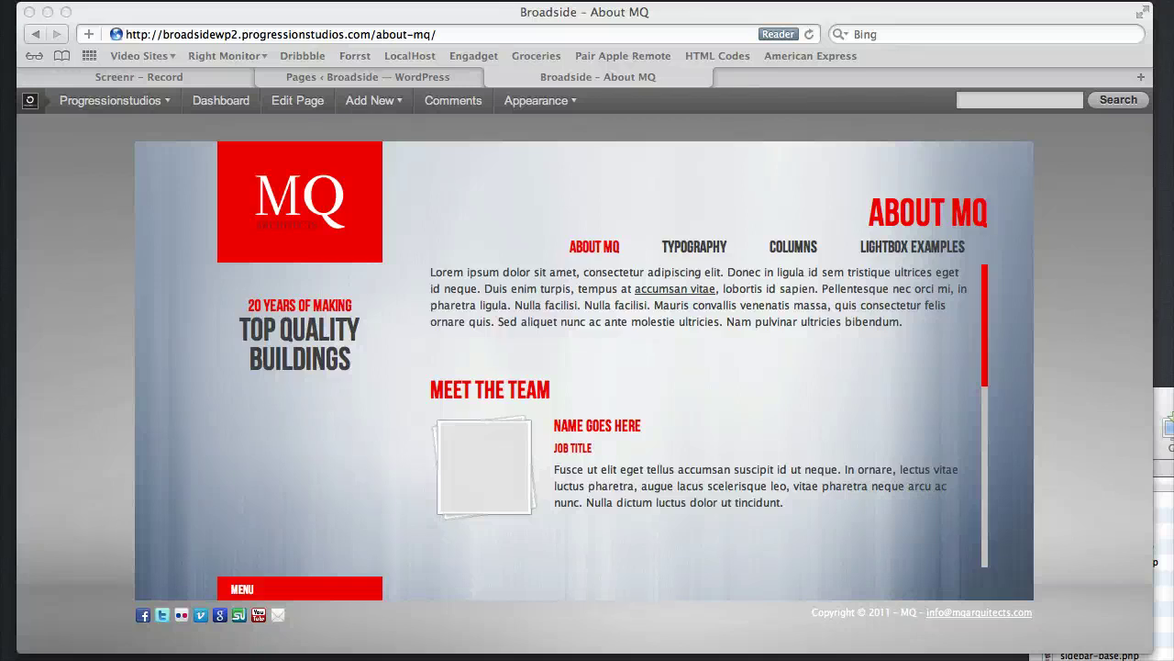
# Visit the demo site's Typography page, then go back to its About MQ page.
pyautogui.click(673, 318)
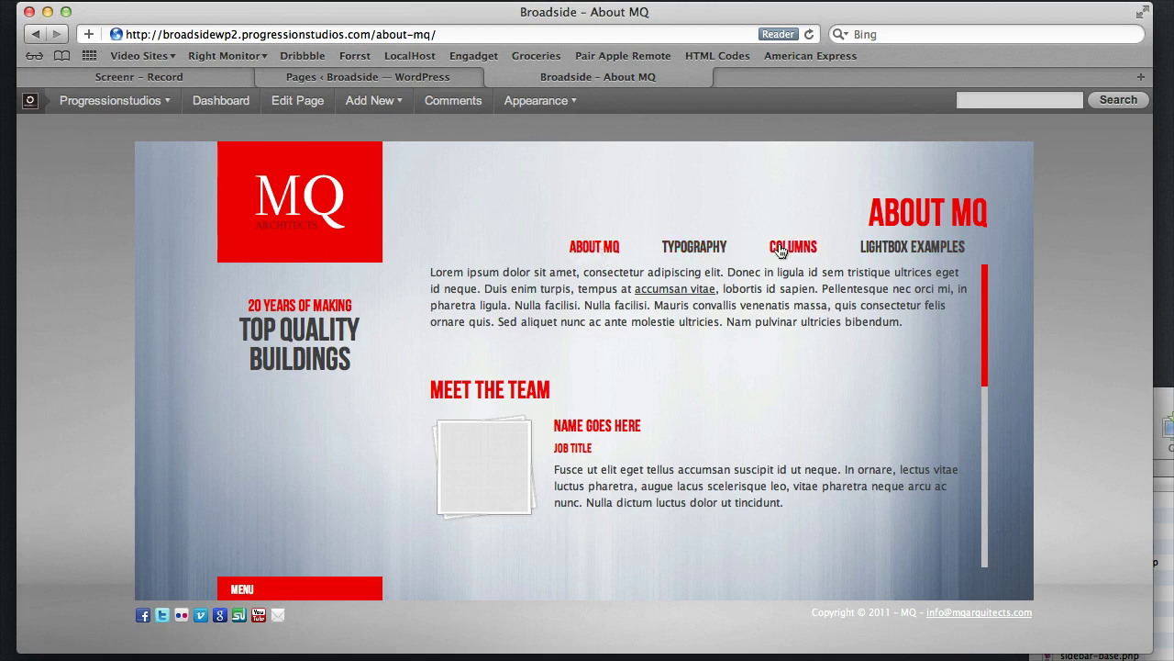
pyautogui.click(718, 250)
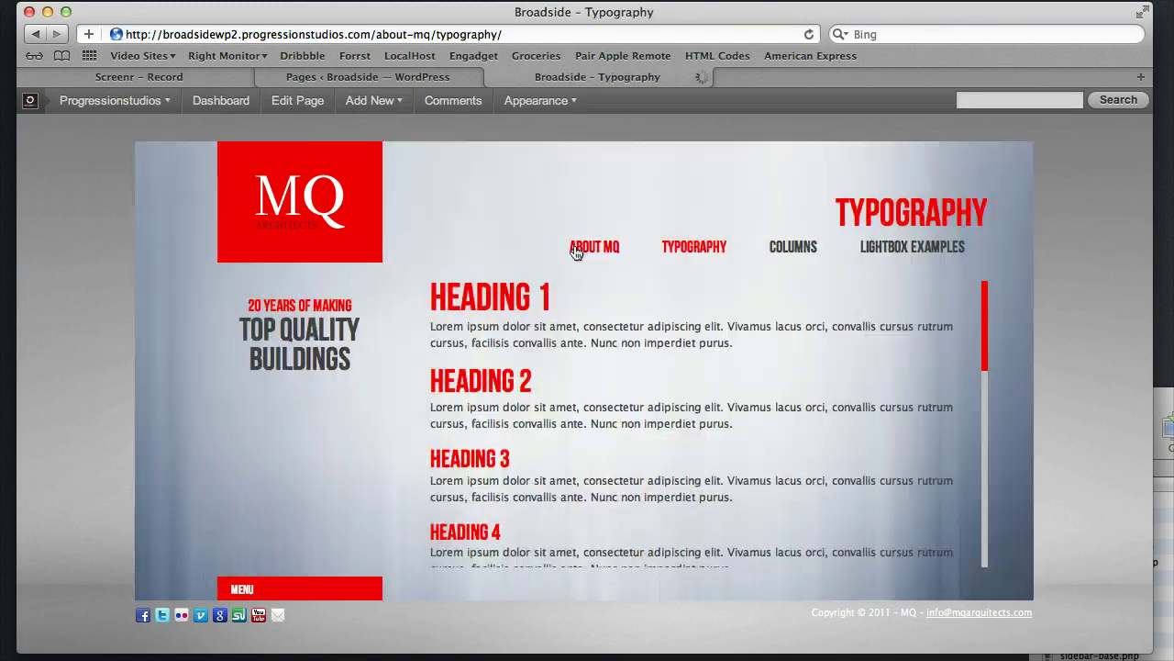
pyautogui.click(591, 252)
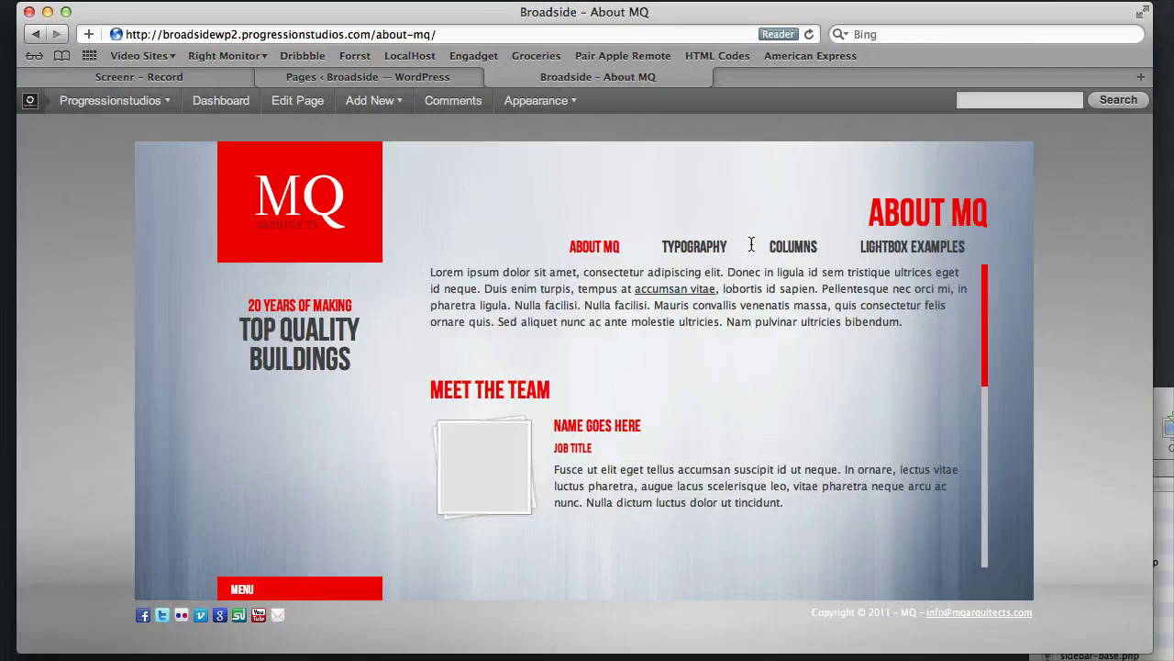
# Close the demo preview and start a new page titled 'About'.
pyautogui.click(494, 78)
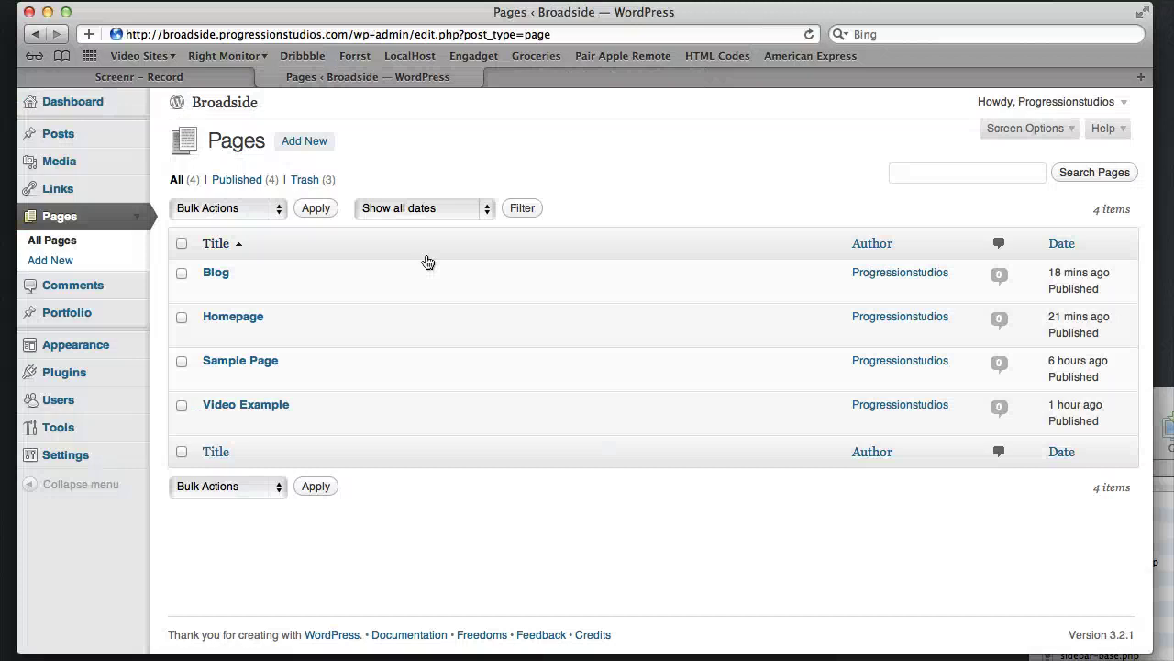
pyautogui.click(97, 261)
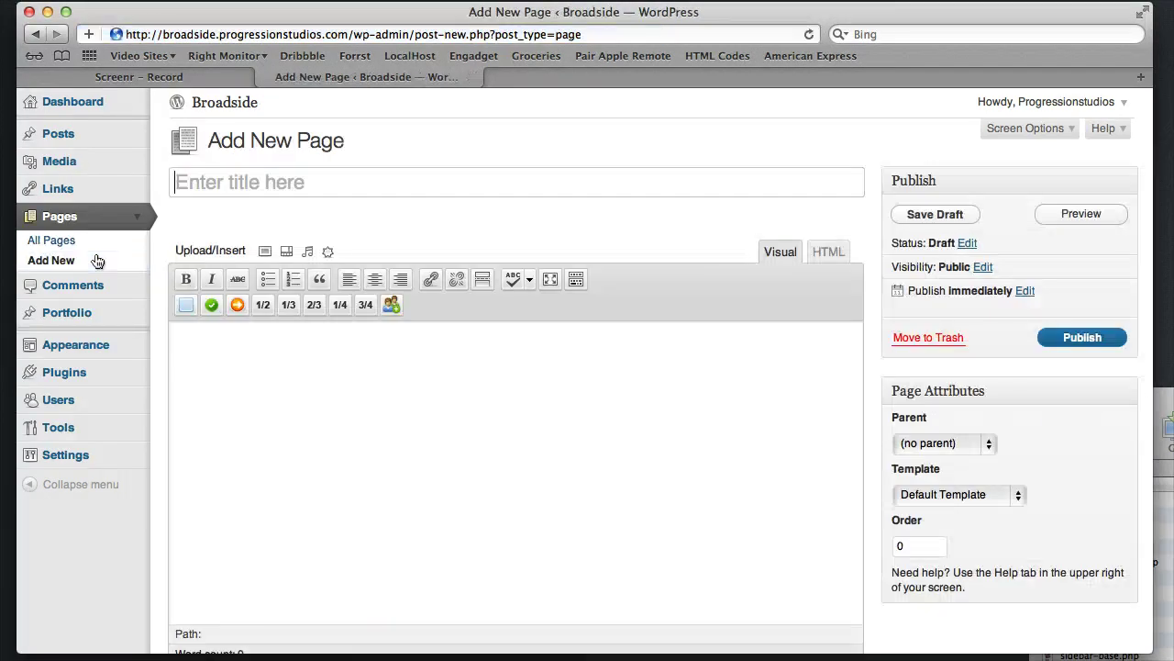
pyautogui.click(288, 172)
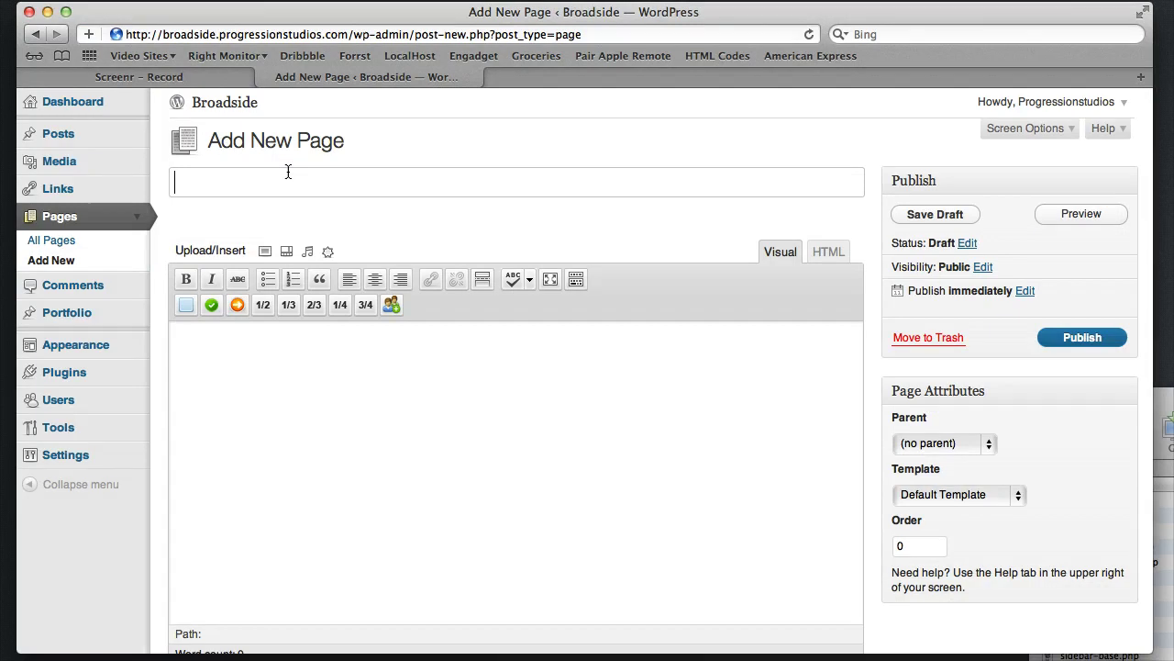
pyautogui.write('About')
# Enter 'Content' as the page body and publish the About page.
pyautogui.scroll(-3, 592, 308)
pyautogui.click(600, 309)
pyautogui.scroll(3, 601, 310)
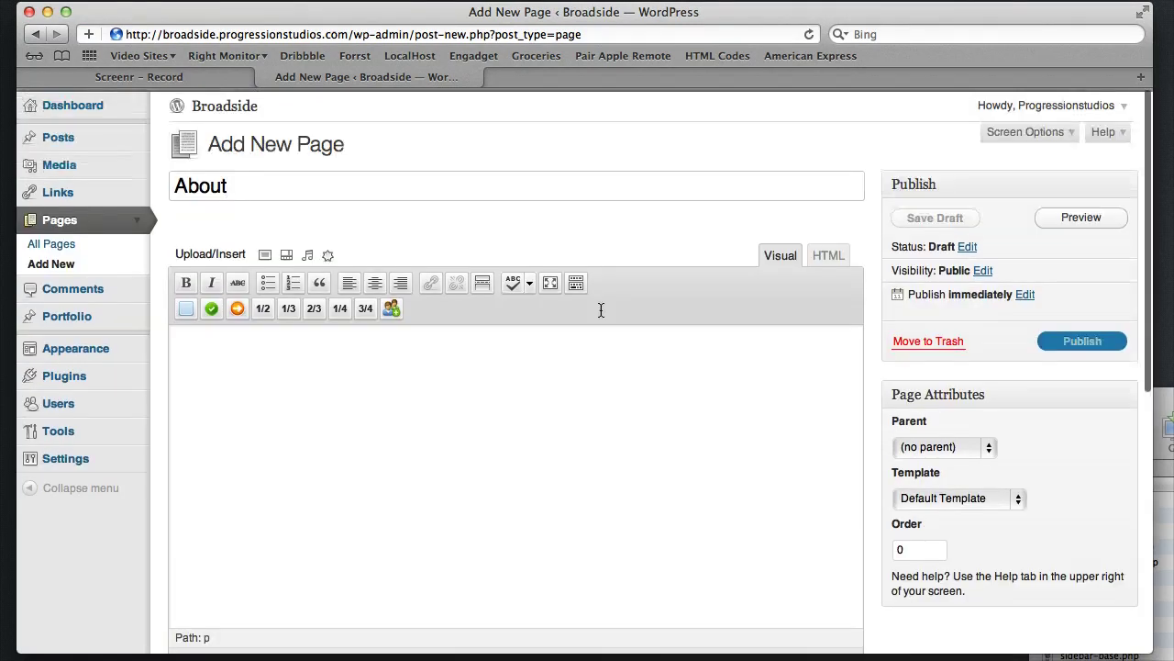
pyautogui.scroll(-1, 601, 312)
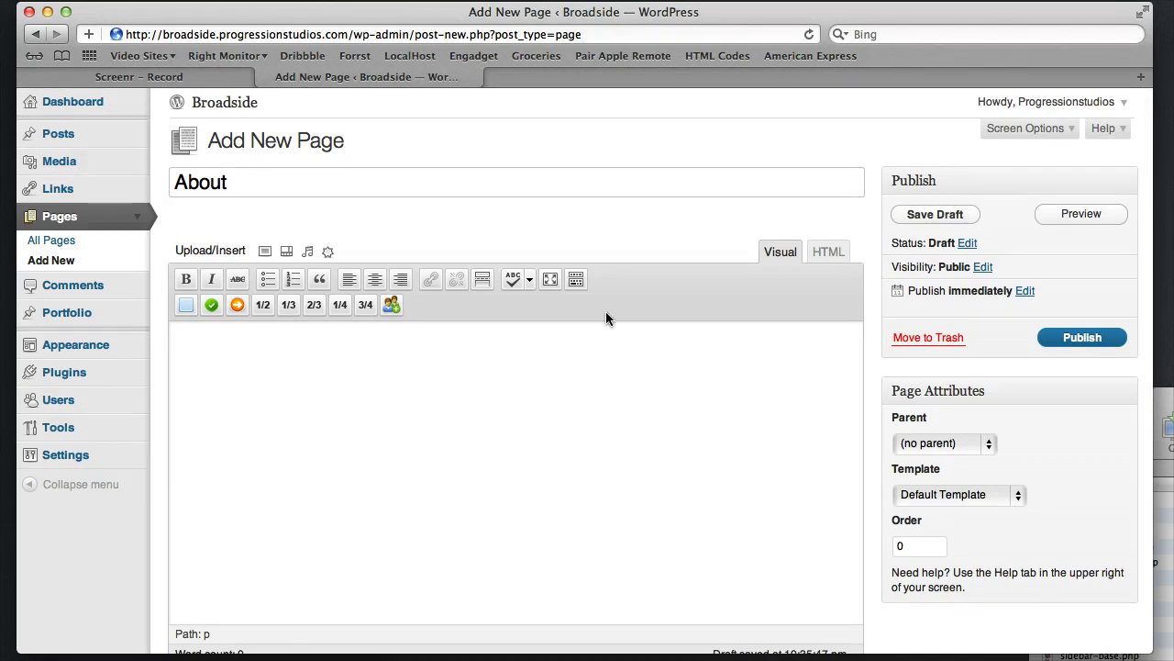
pyautogui.write('Content')
pyautogui.click(1070, 341)
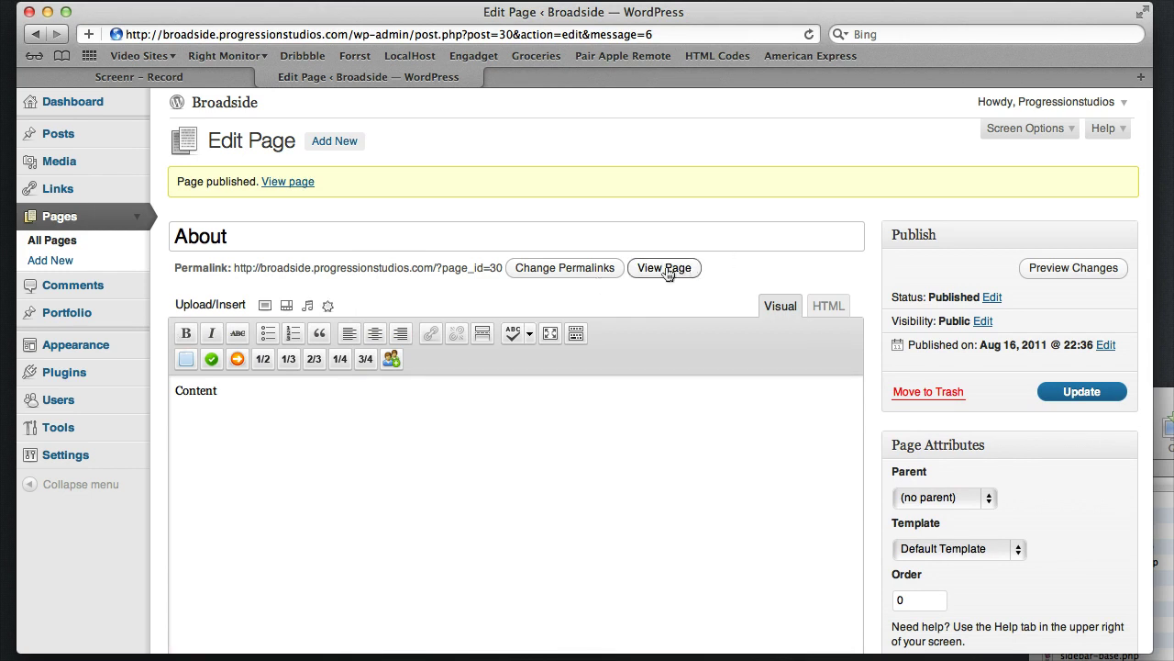
# View the published About page live in a new tab, then go back to its editor.
pyautogui.rightClick(667, 269)
pyautogui.click(714, 296)
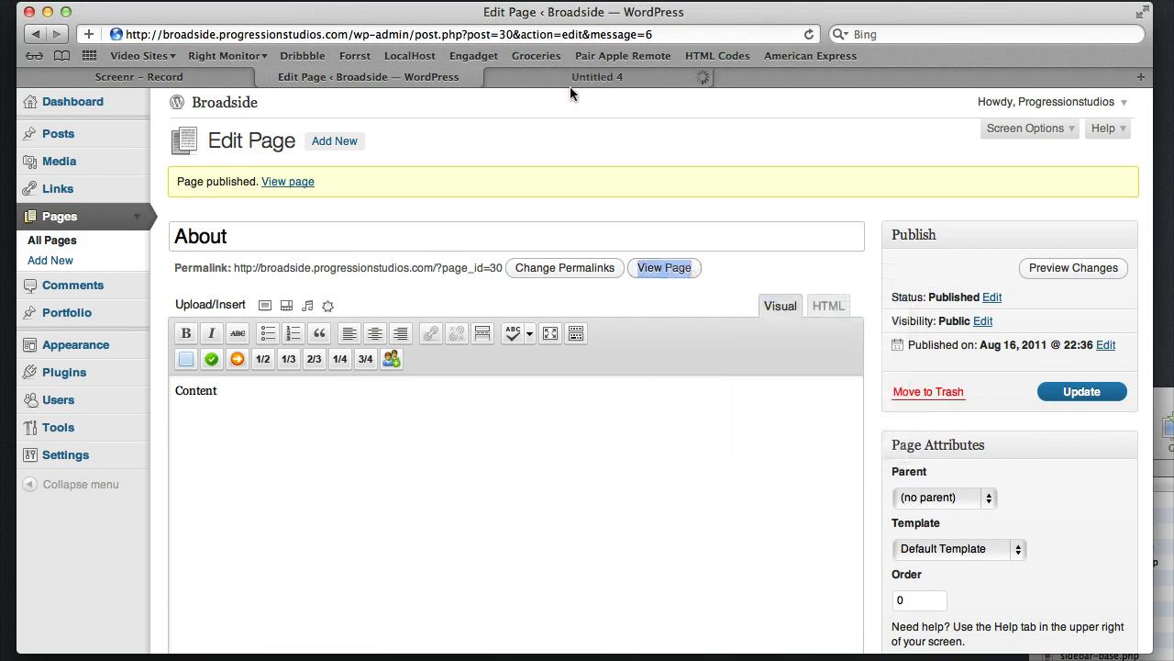
pyautogui.click(569, 79)
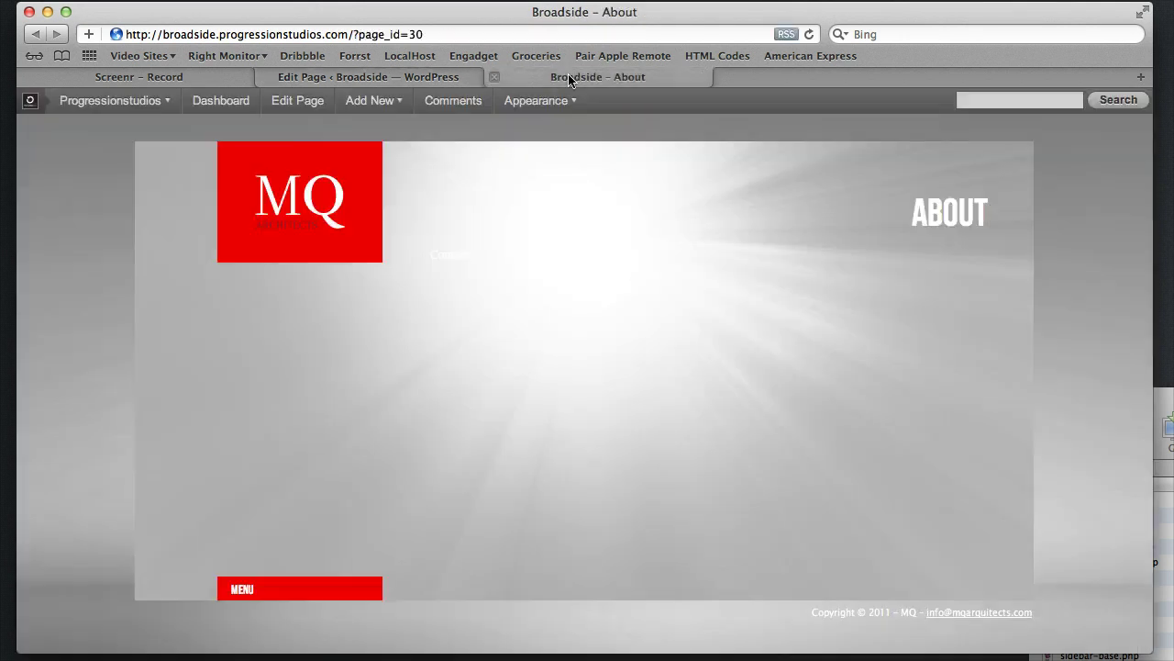
pyautogui.click(442, 82)
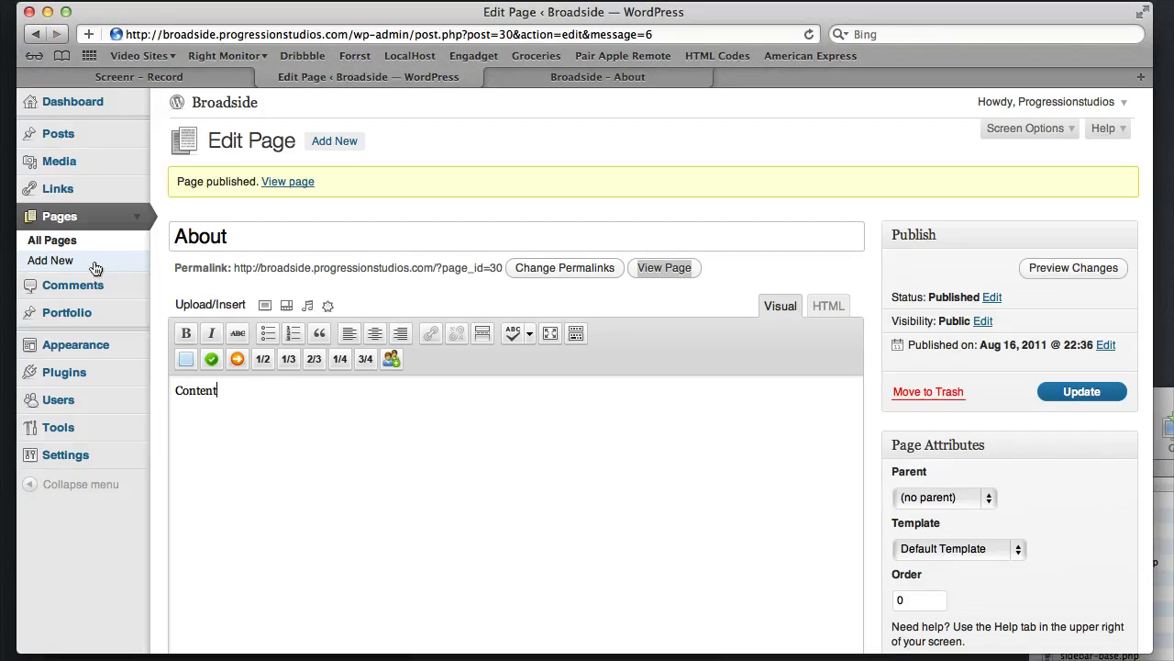
# Create a page titled 'Columns' with body text 'Content' and publish it.
pyautogui.click(95, 267)
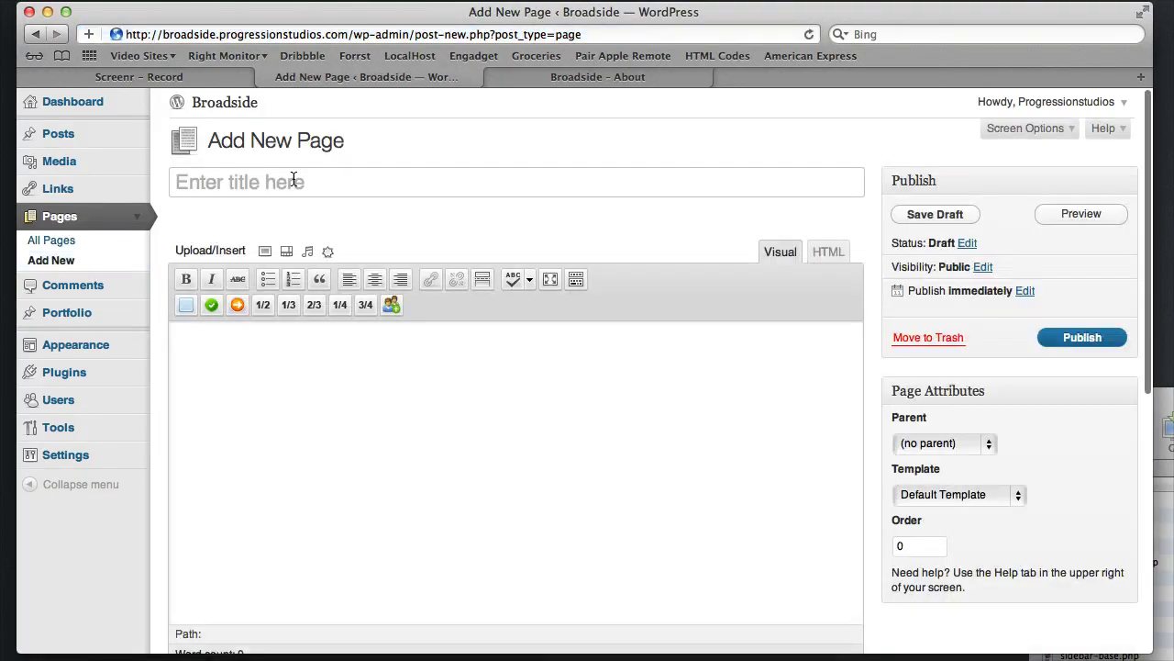
pyautogui.click(294, 179)
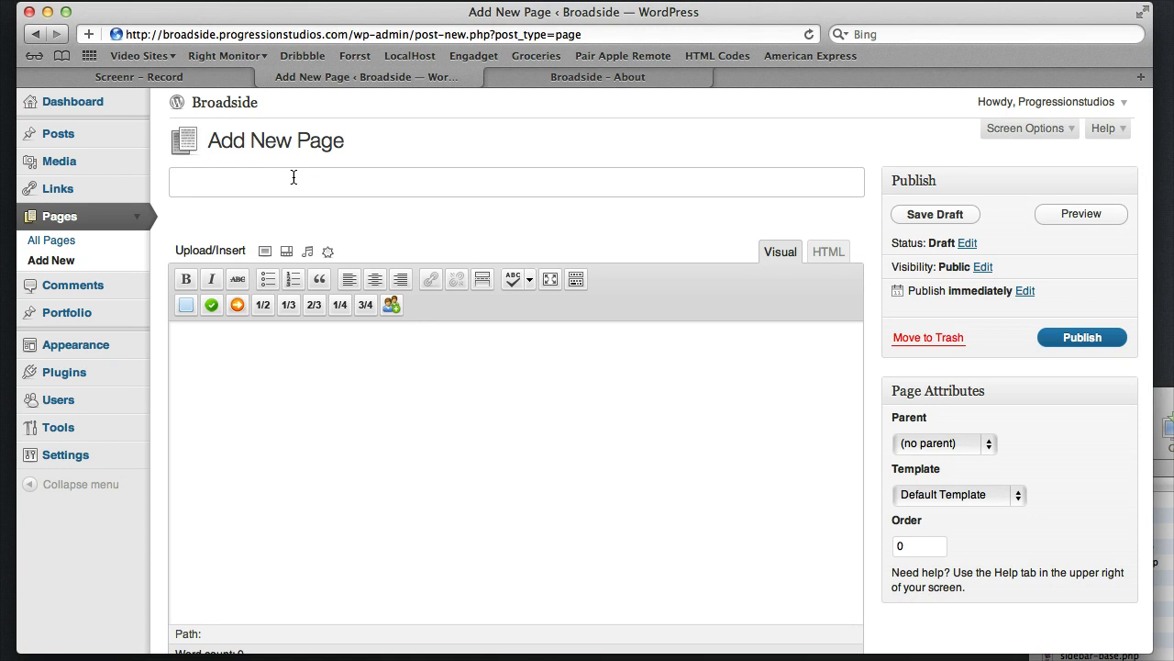
pyautogui.write('Columns')
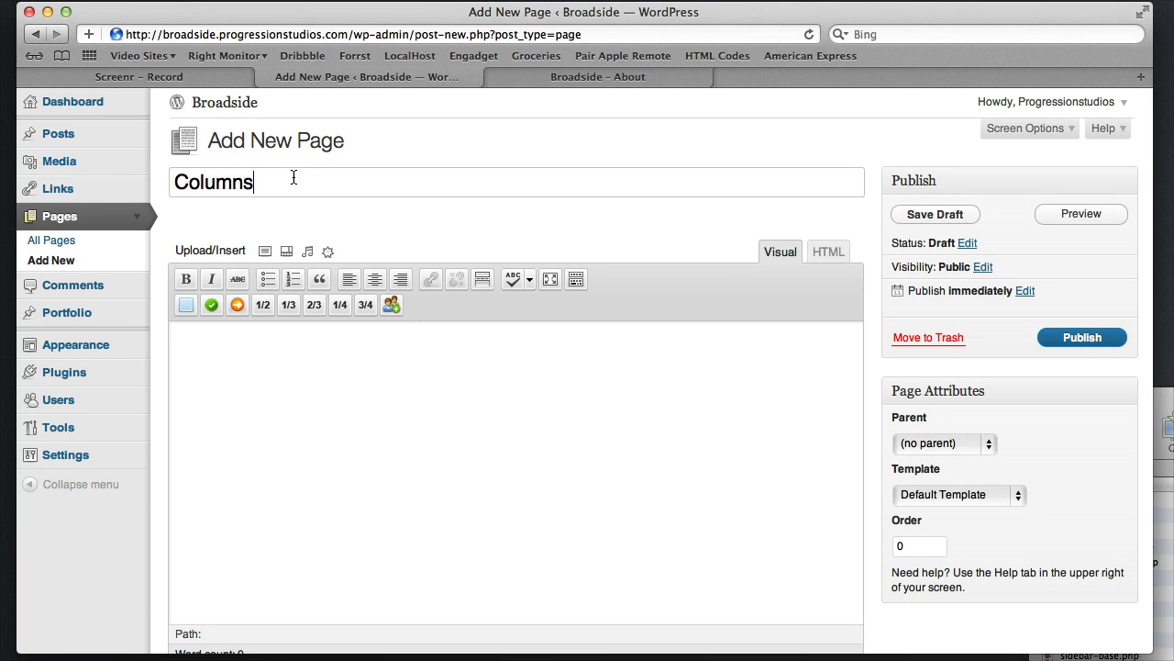
pyautogui.click(389, 403)
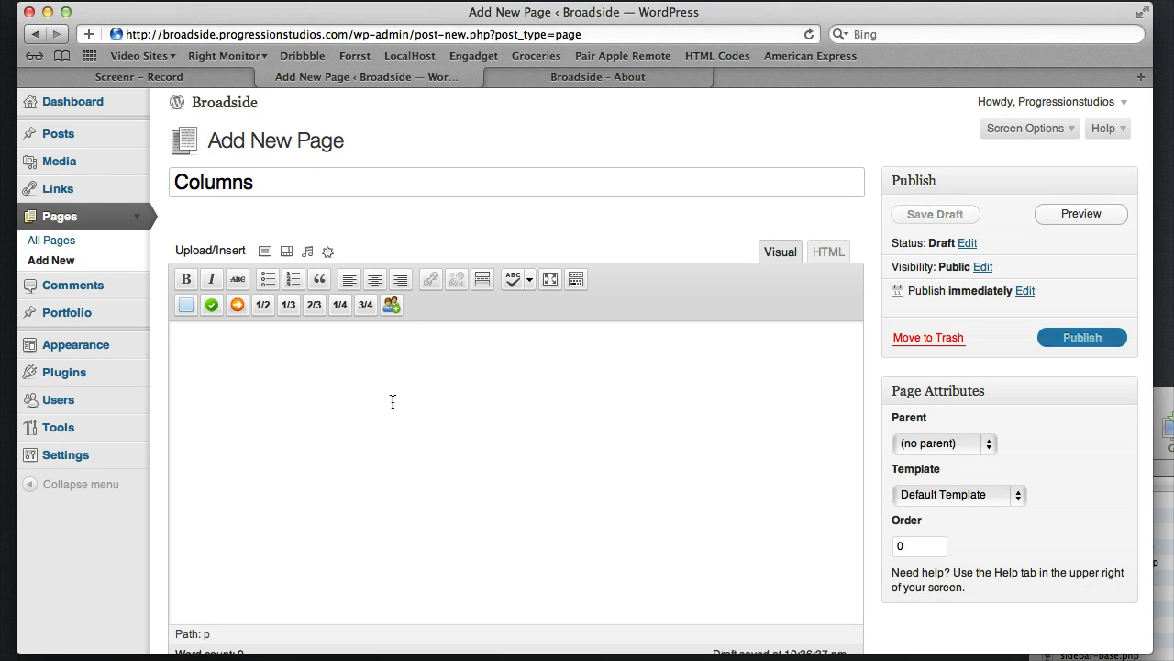
pyautogui.write('Content')
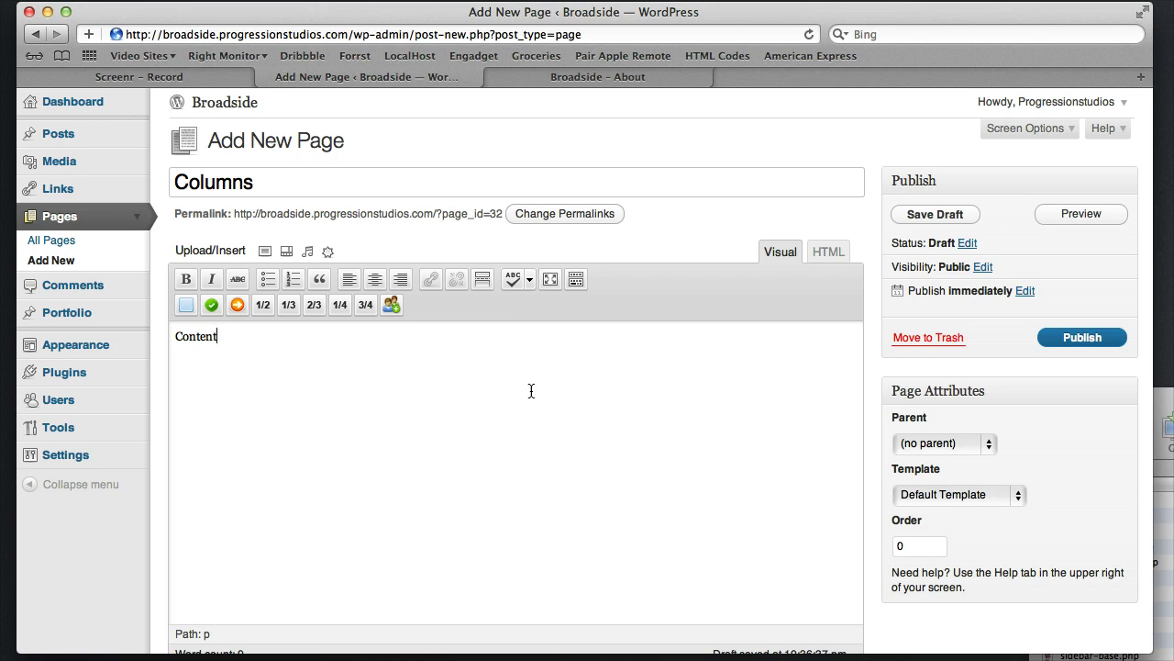
pyautogui.click(1097, 348)
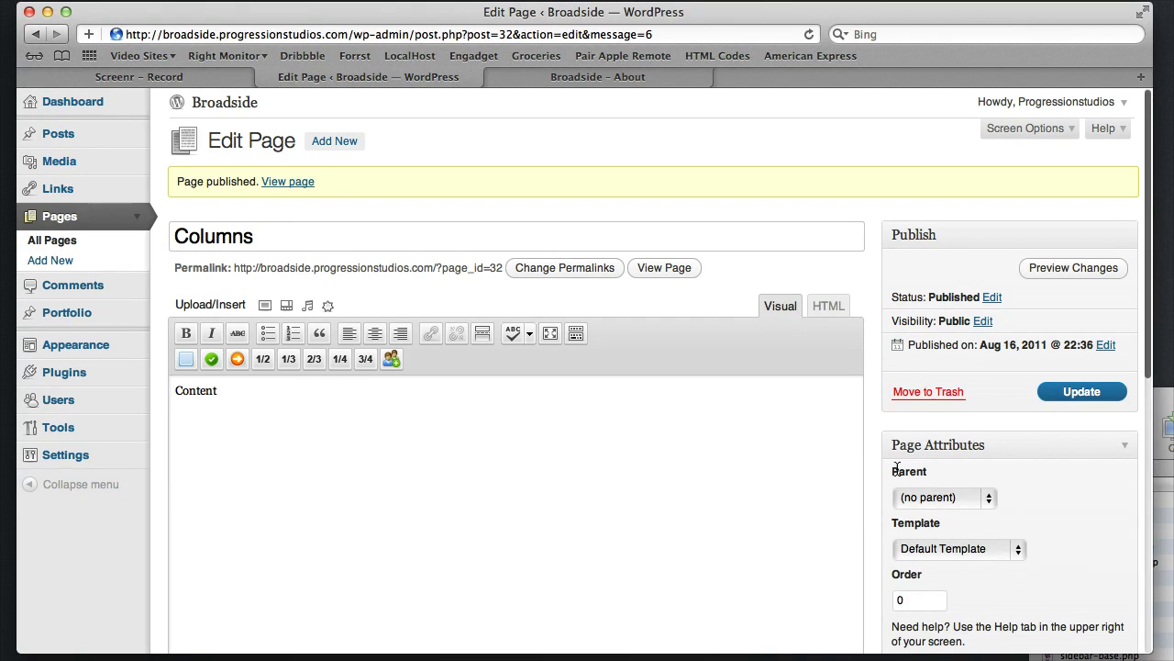
# Set the Columns page's parent to About and update it.
pyautogui.click(951, 500)
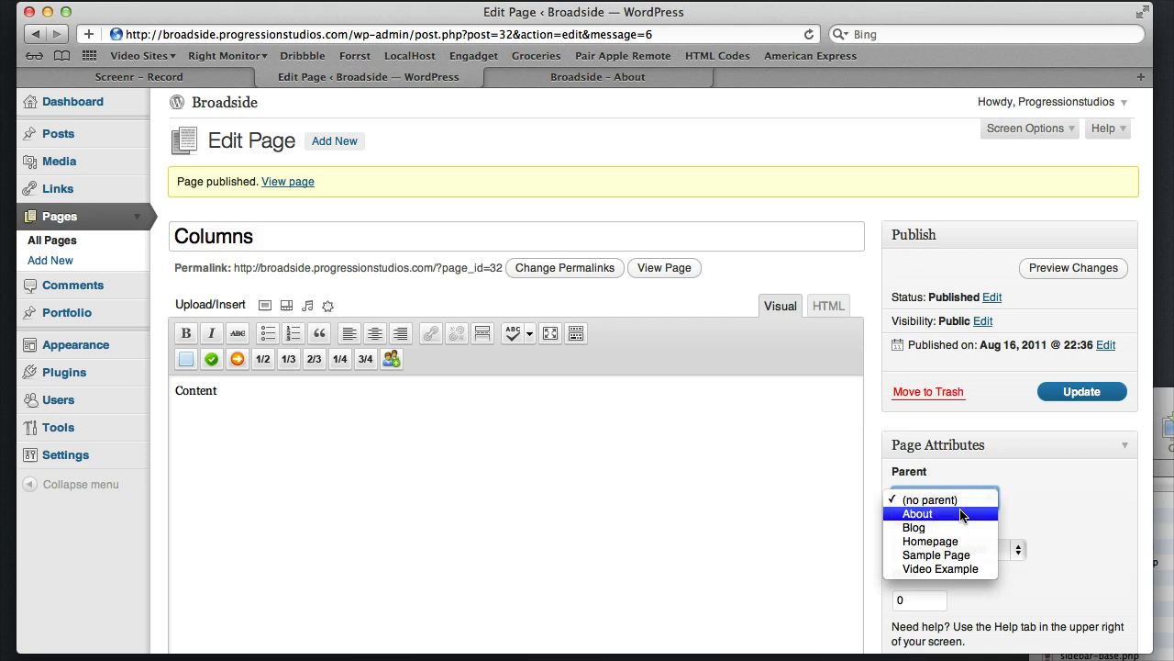
pyautogui.click(961, 515)
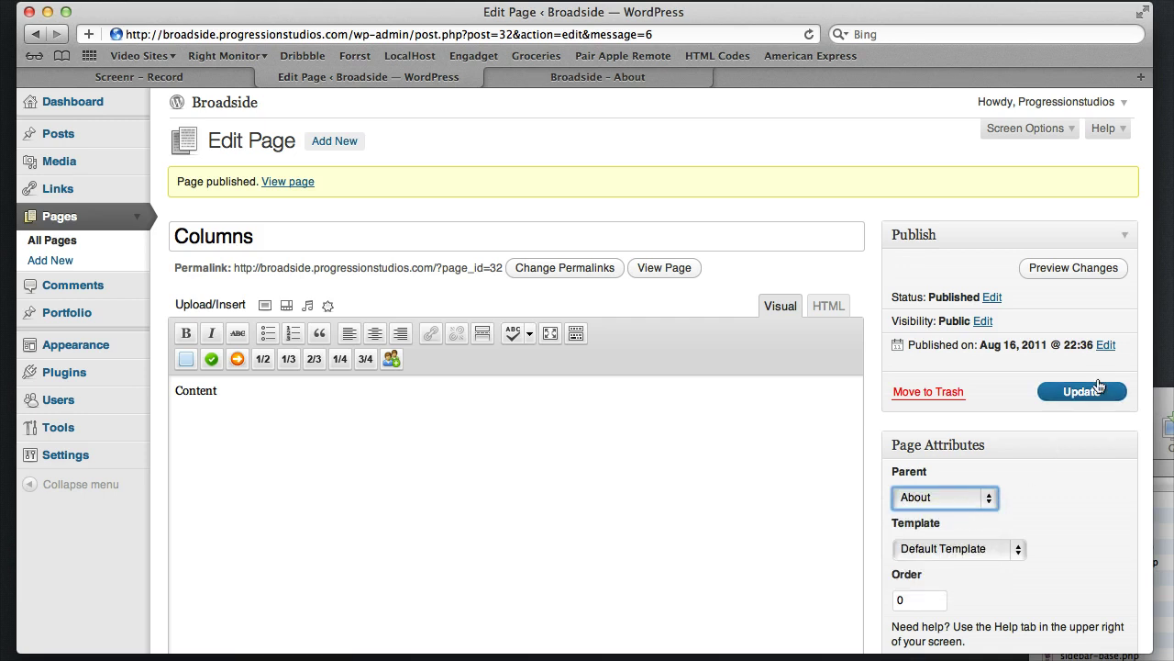
pyautogui.click(1095, 391)
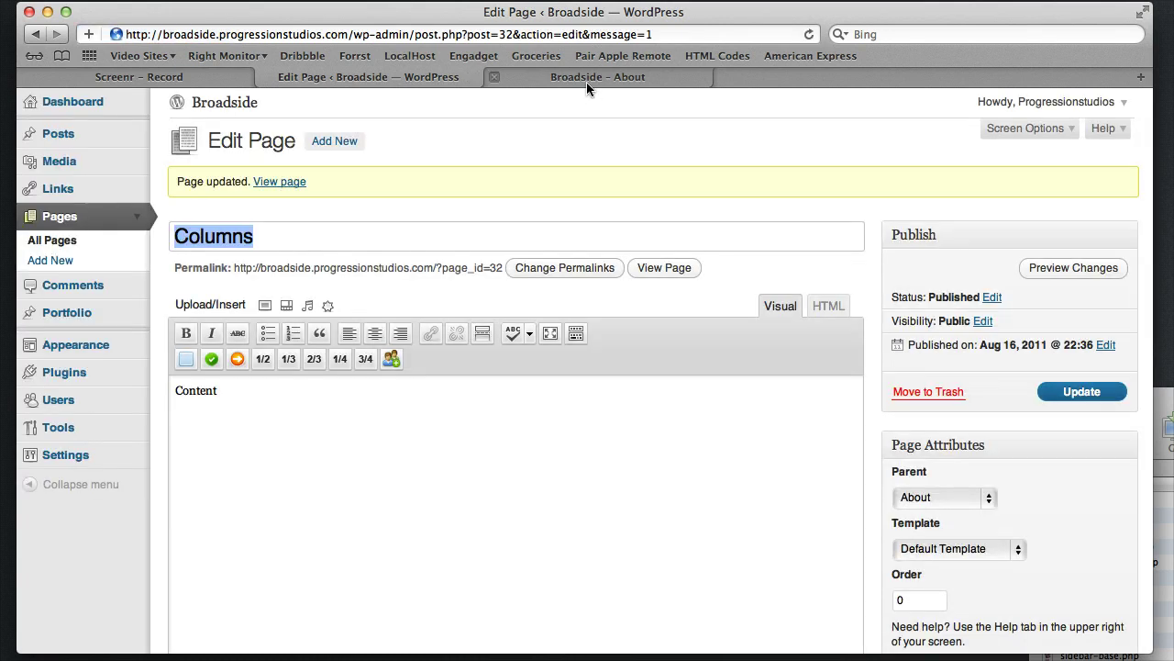
# On the live site, switch between the Columns and About tabs twice, then return to the editor.
pyautogui.click(587, 79)
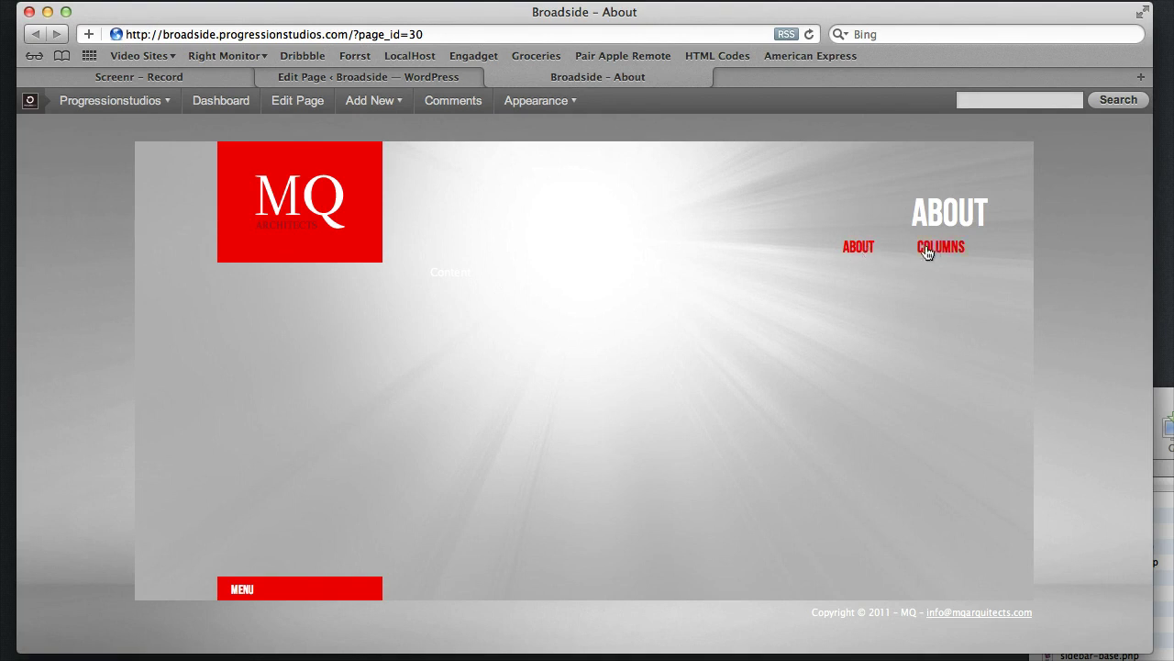
pyautogui.click(954, 256)
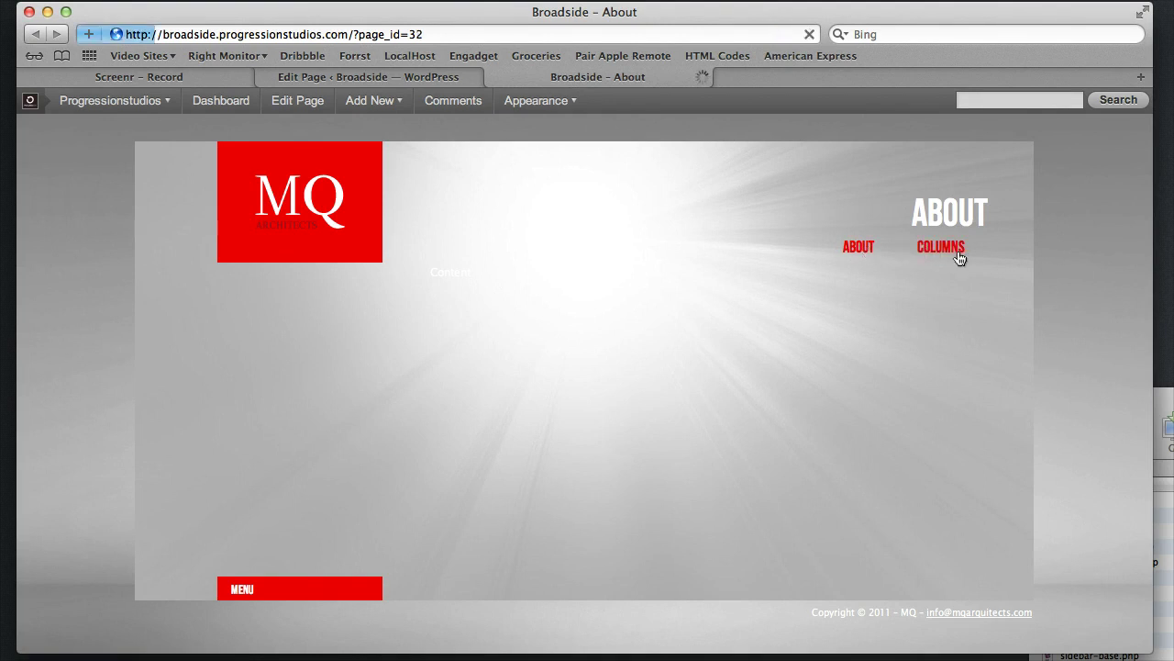
pyautogui.click(856, 250)
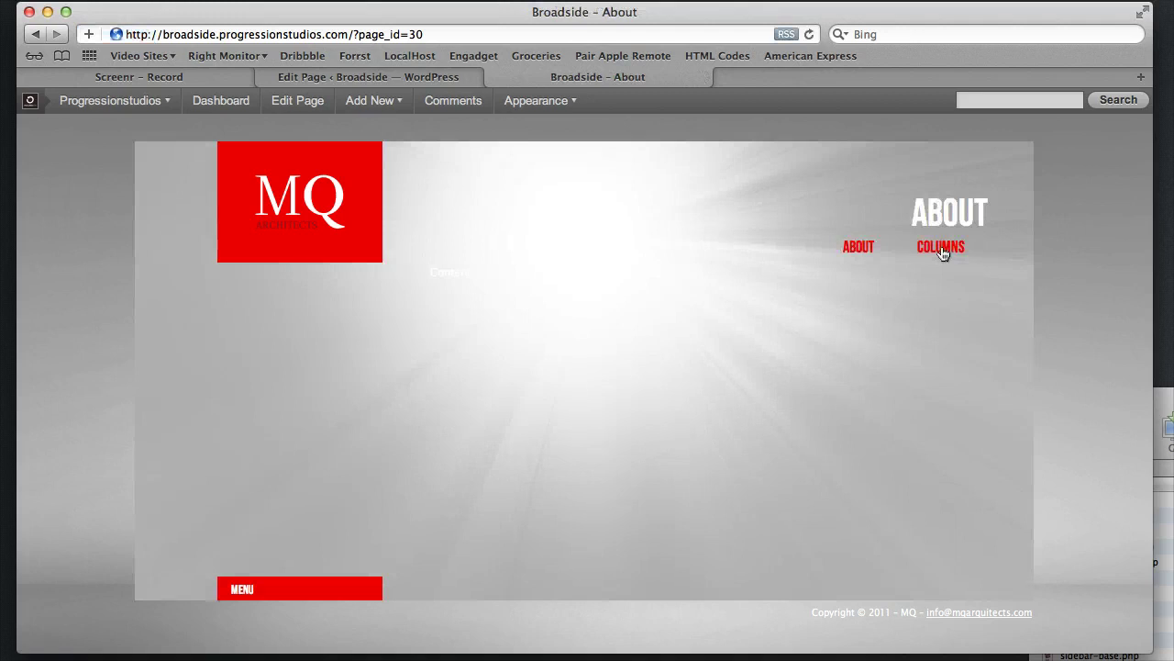
pyautogui.click(943, 253)
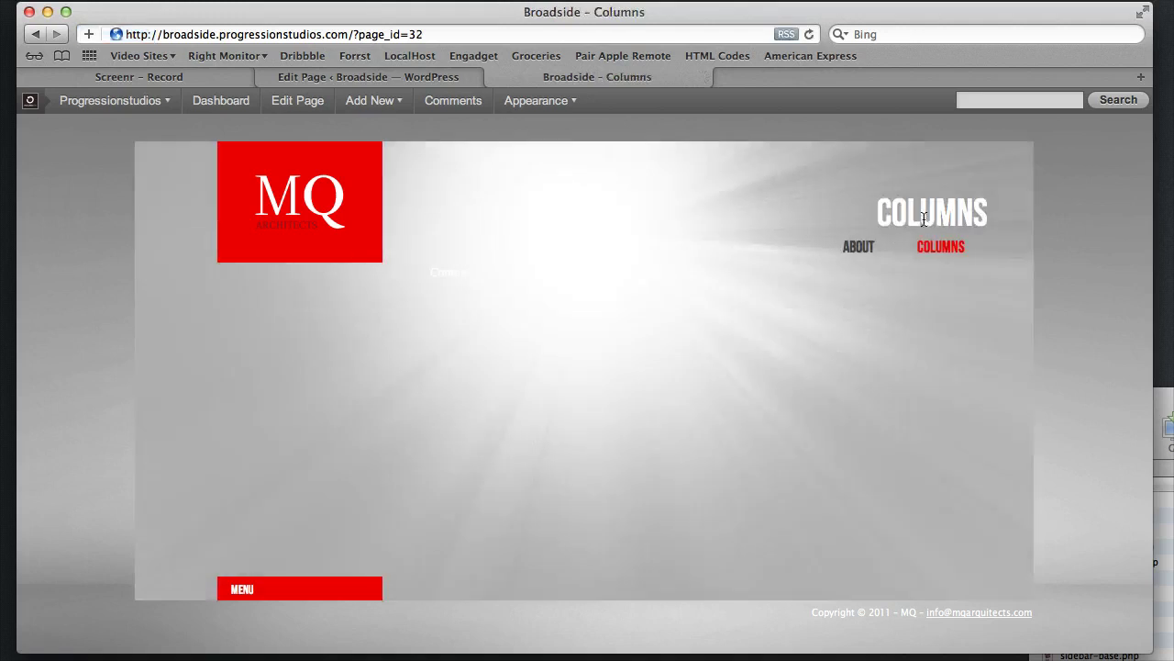
pyautogui.click(861, 246)
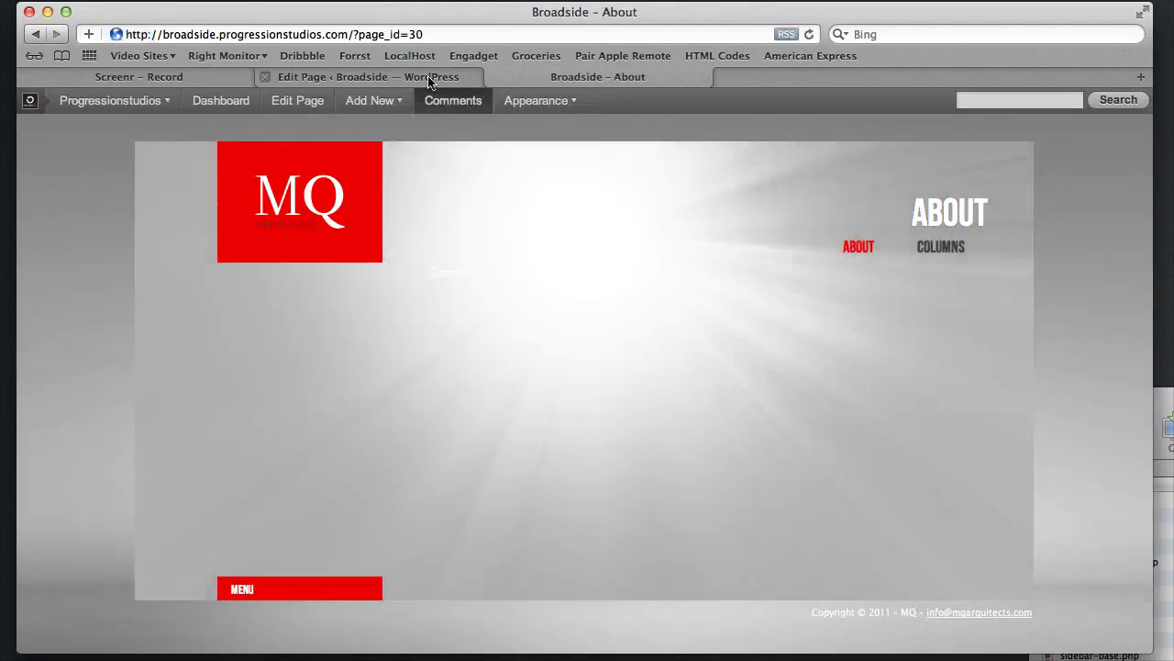
pyautogui.click(368, 77)
# Create a 'Lightbox Examples' page with body 'Content' and set its parent to About.
pyautogui.click(91, 260)
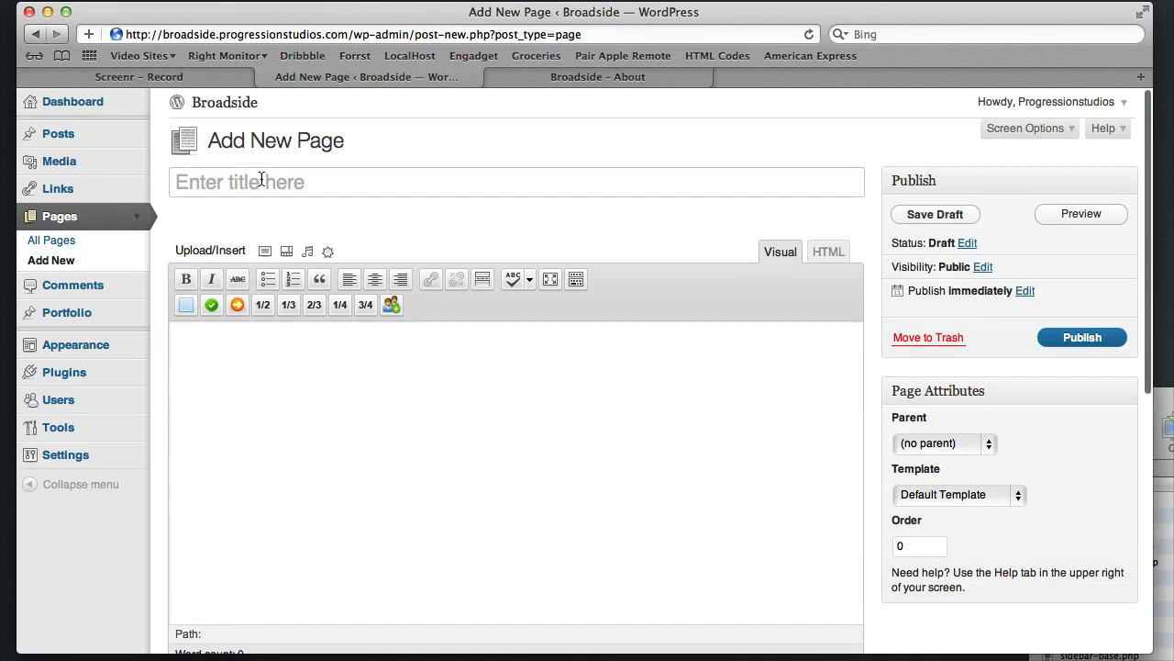
pyautogui.click(262, 181)
pyautogui.write('Lightbo')
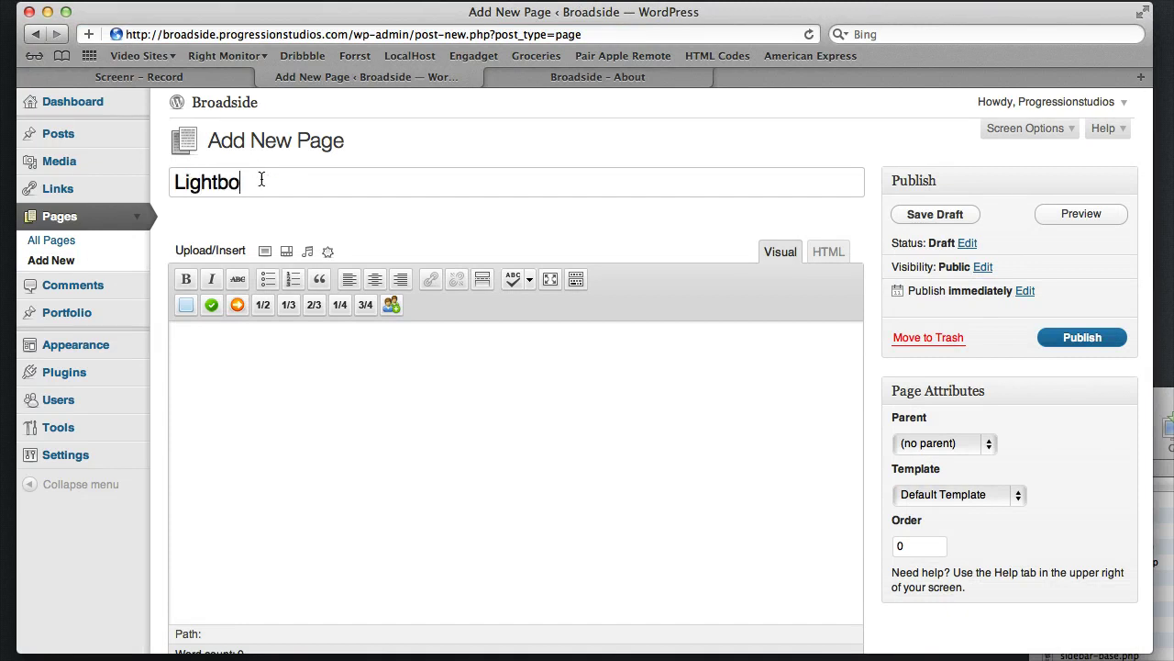
pyautogui.write('x Examples')
pyautogui.click(328, 385)
pyautogui.write('Content')
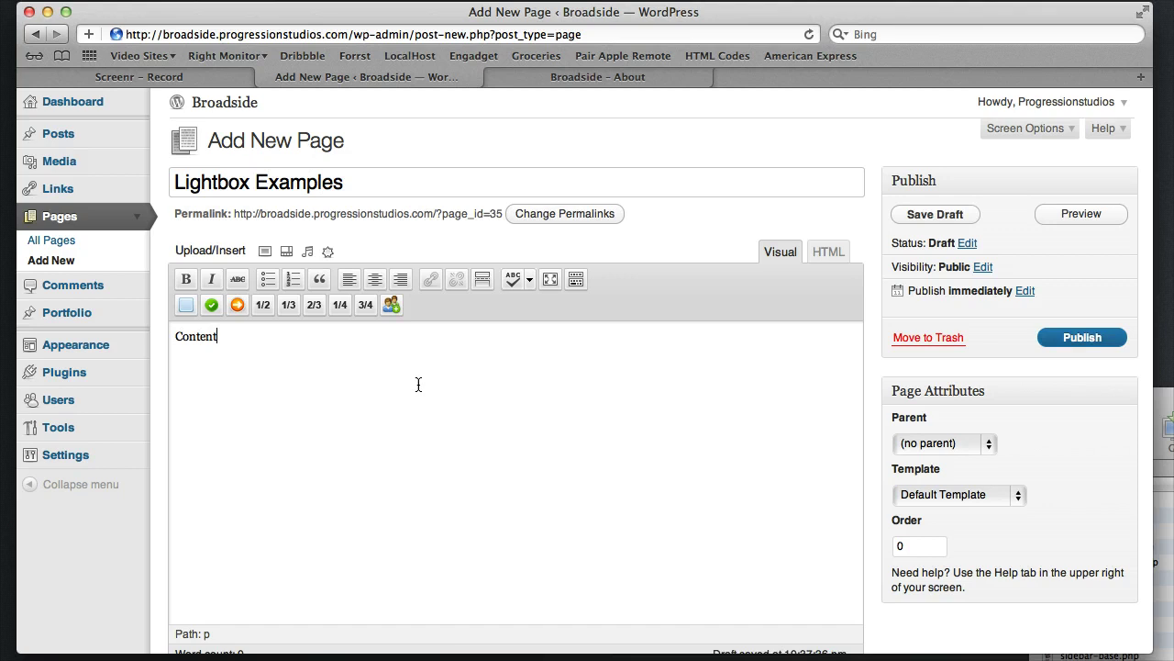
pyautogui.click(949, 445)
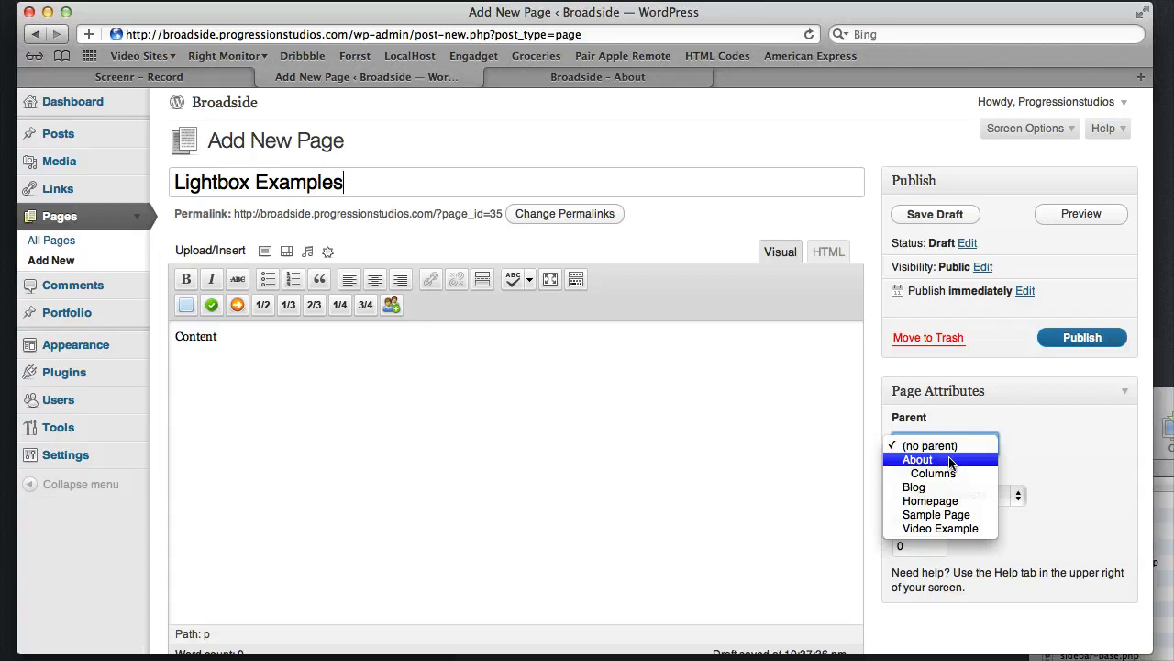
pyautogui.click(950, 459)
pyautogui.click(1075, 340)
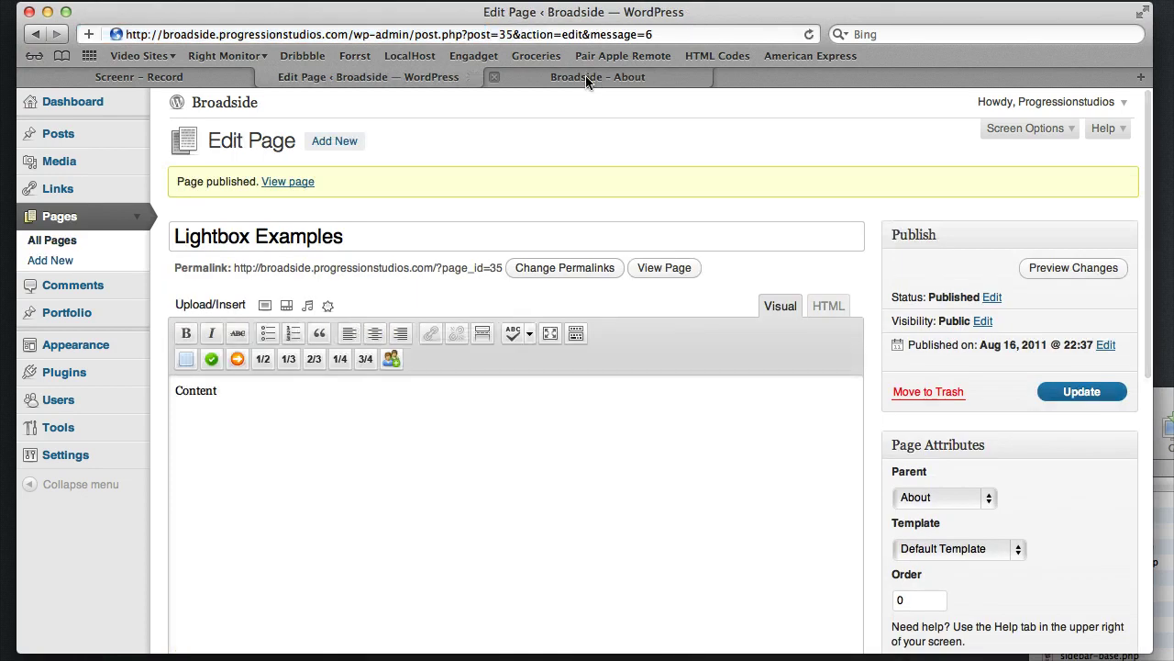
pyautogui.click(587, 79)
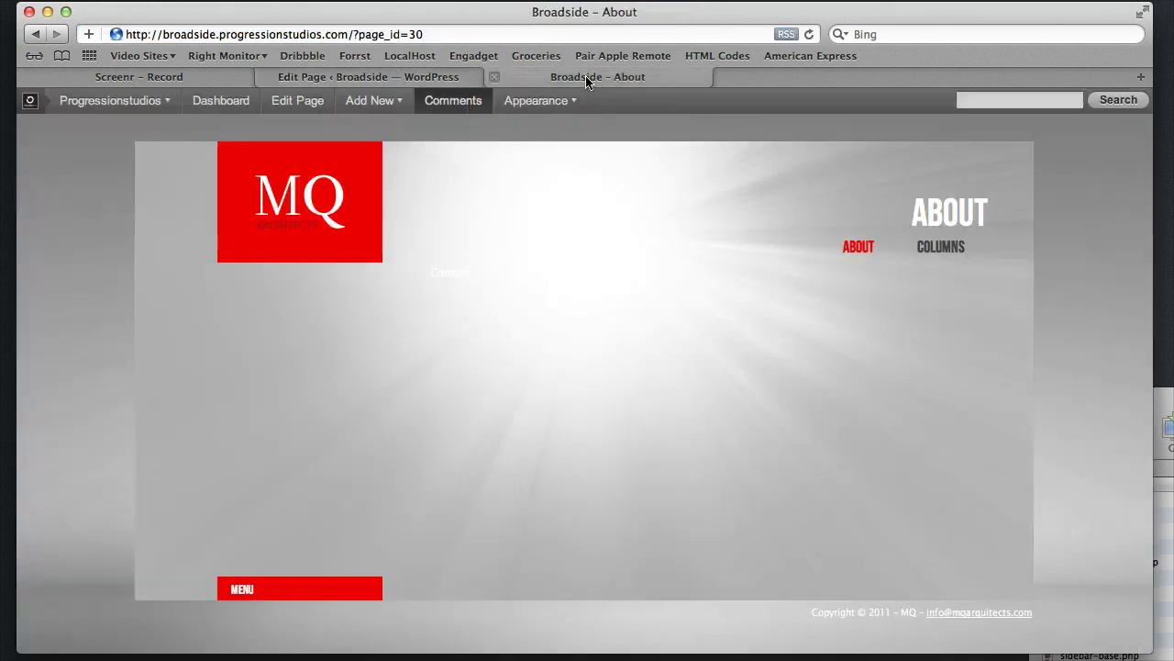
pyautogui.click(811, 34)
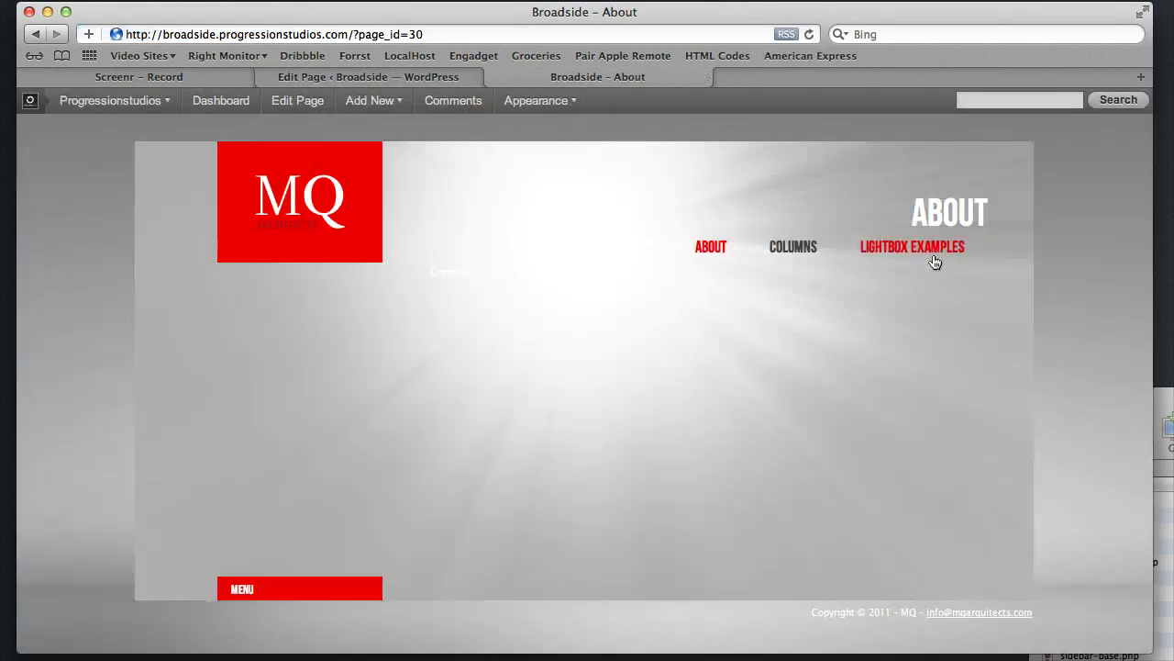
pyautogui.click(934, 260)
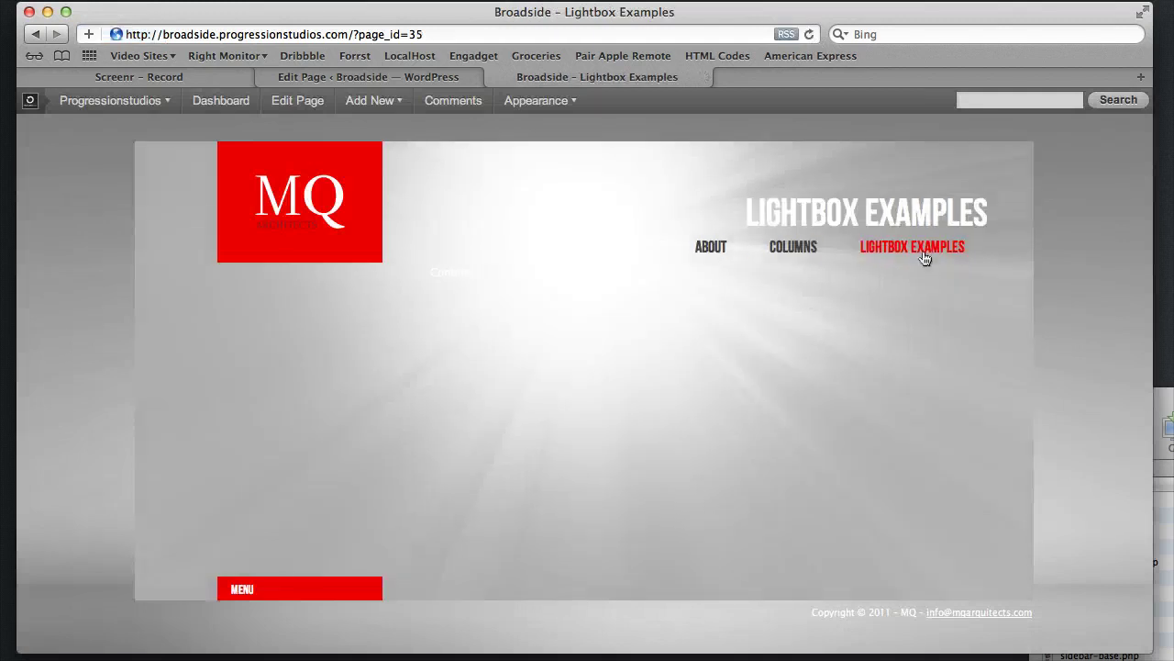
pyautogui.click(807, 246)
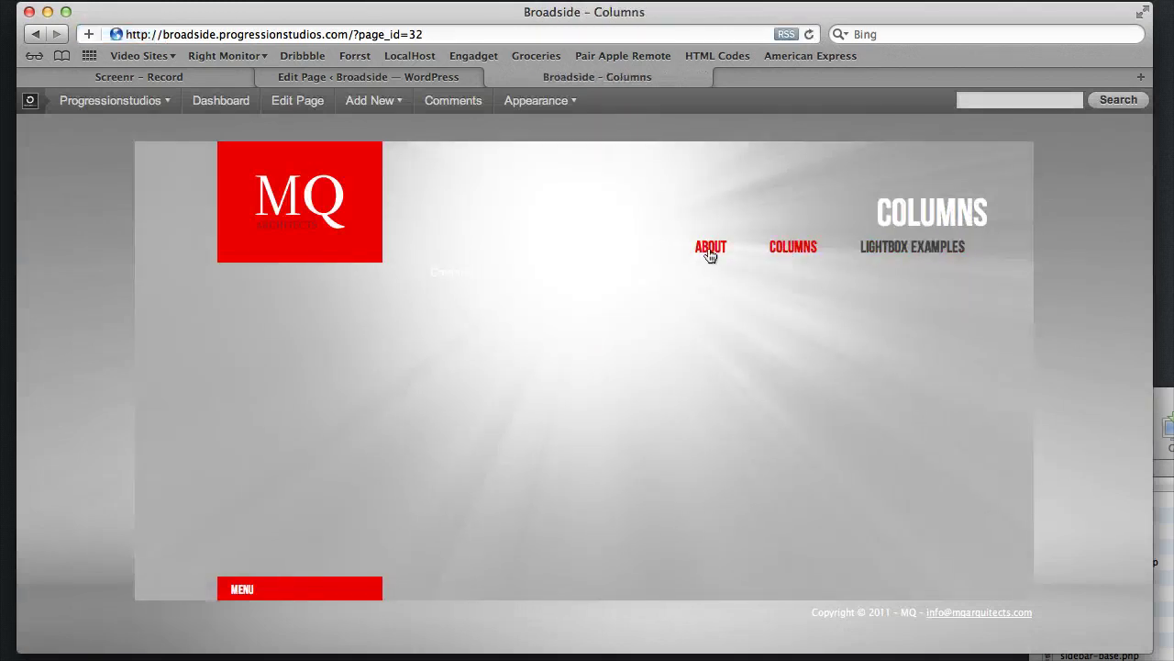
pyautogui.click(709, 253)
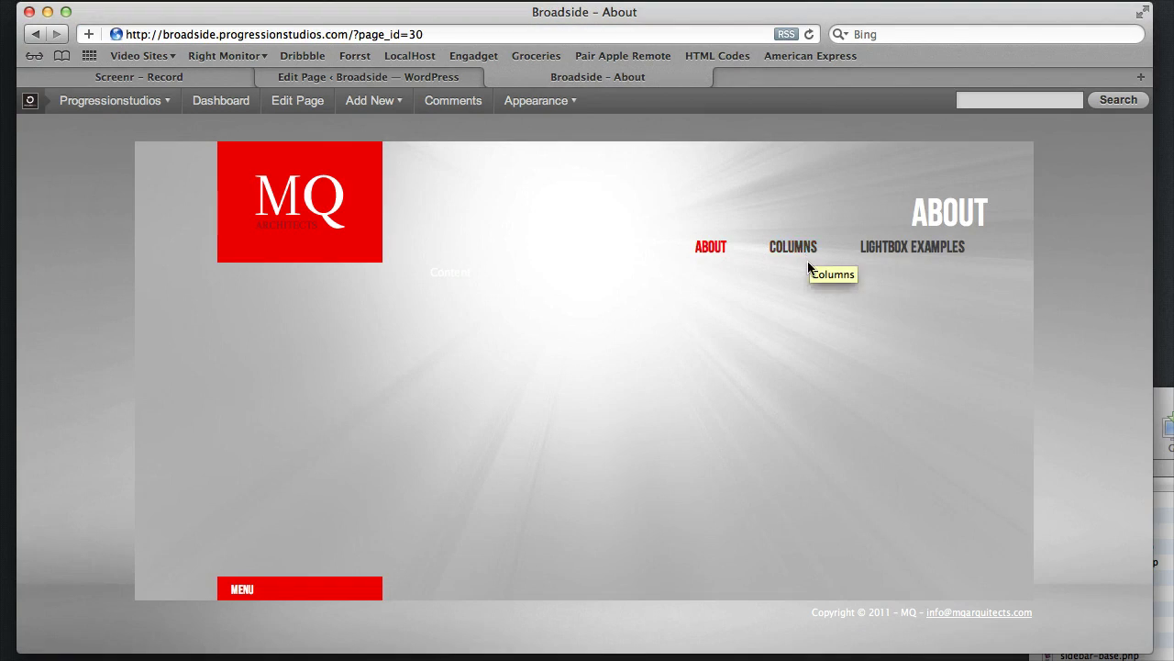
# Set the Lightbox Examples page order to 2 and update it.
pyautogui.click(421, 79)
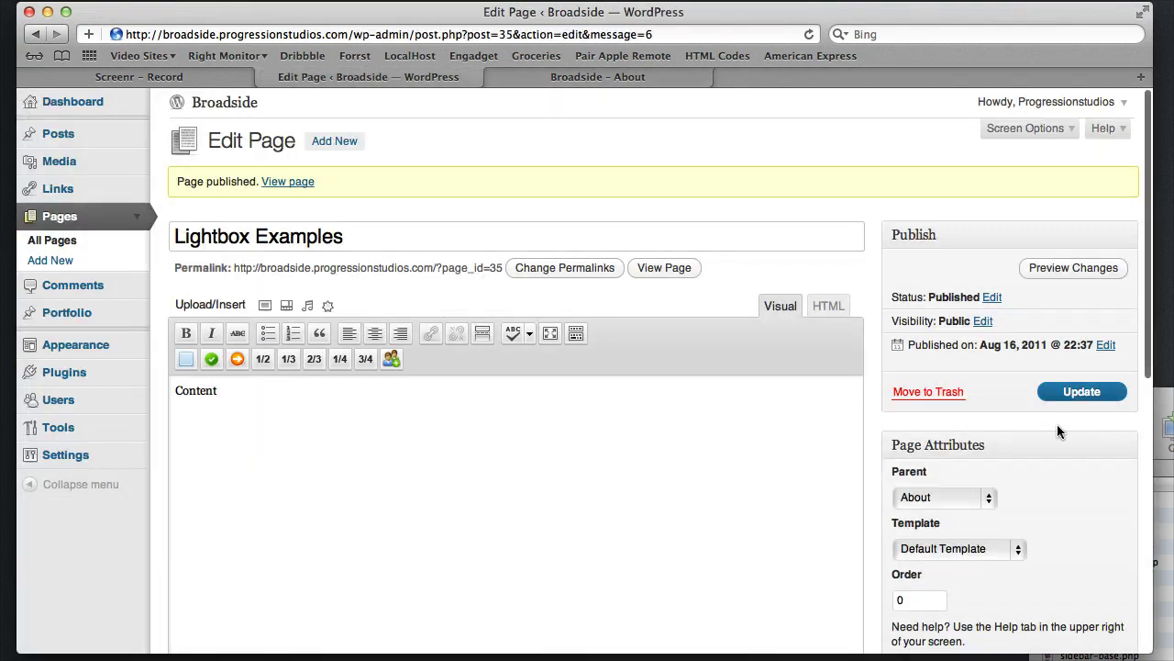
pyautogui.scroll(-3, 909, 598)
pyautogui.scroll(2, 924, 551)
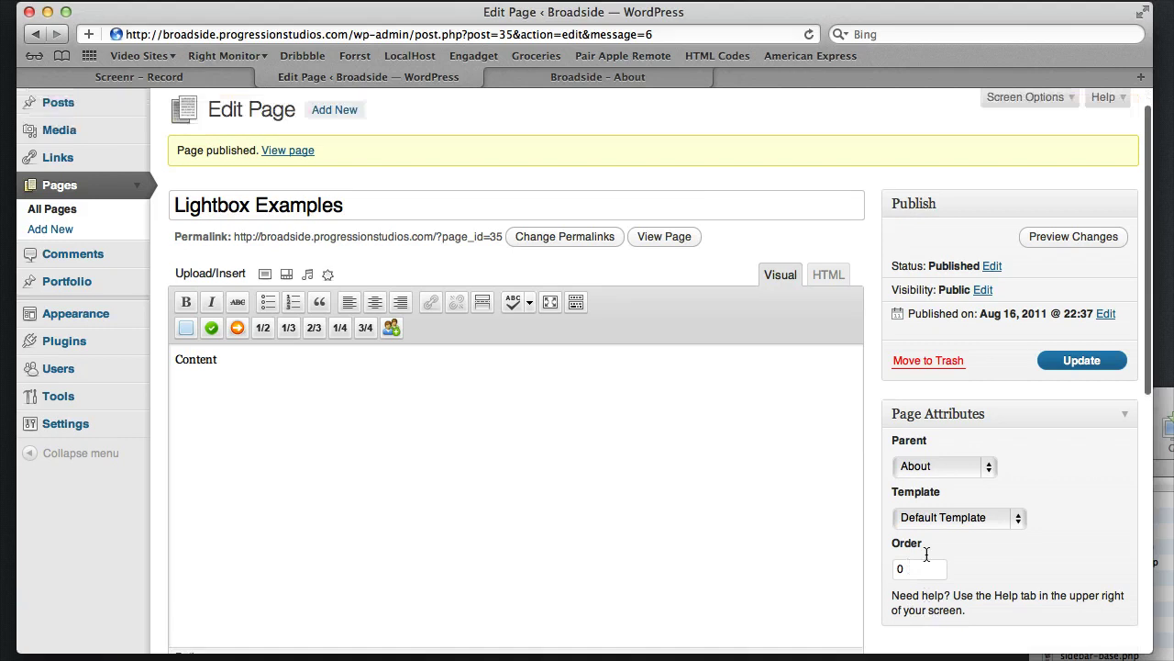
pyautogui.click(922, 580)
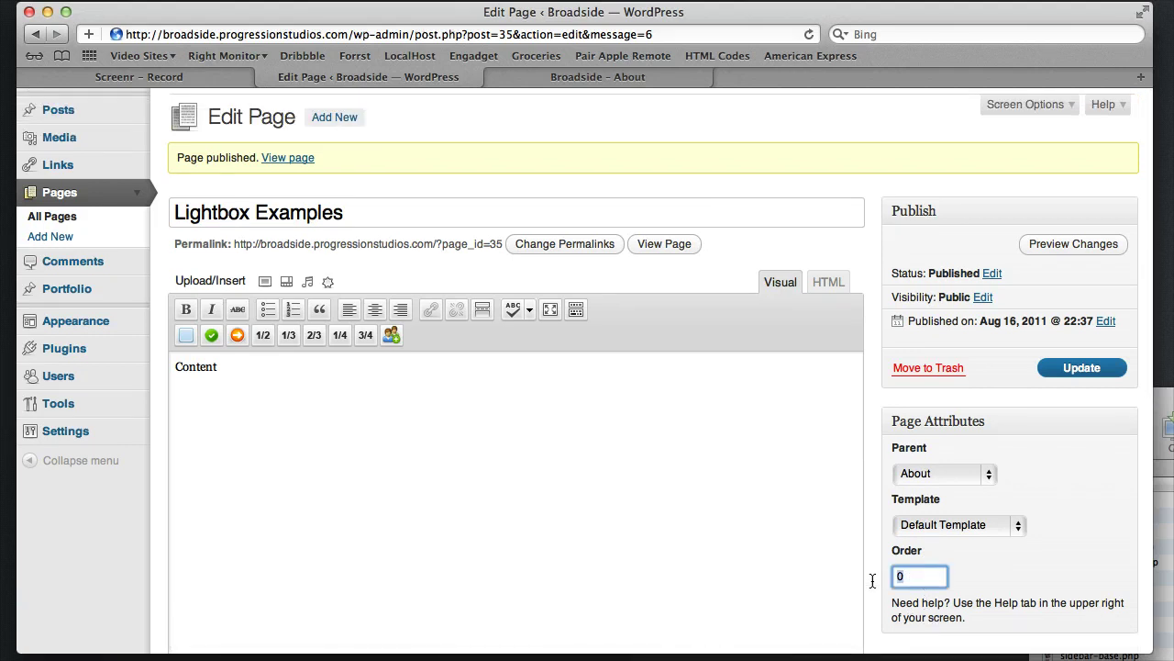
pyautogui.press('BackSpace')
pyautogui.write('2')
pyautogui.click(1083, 369)
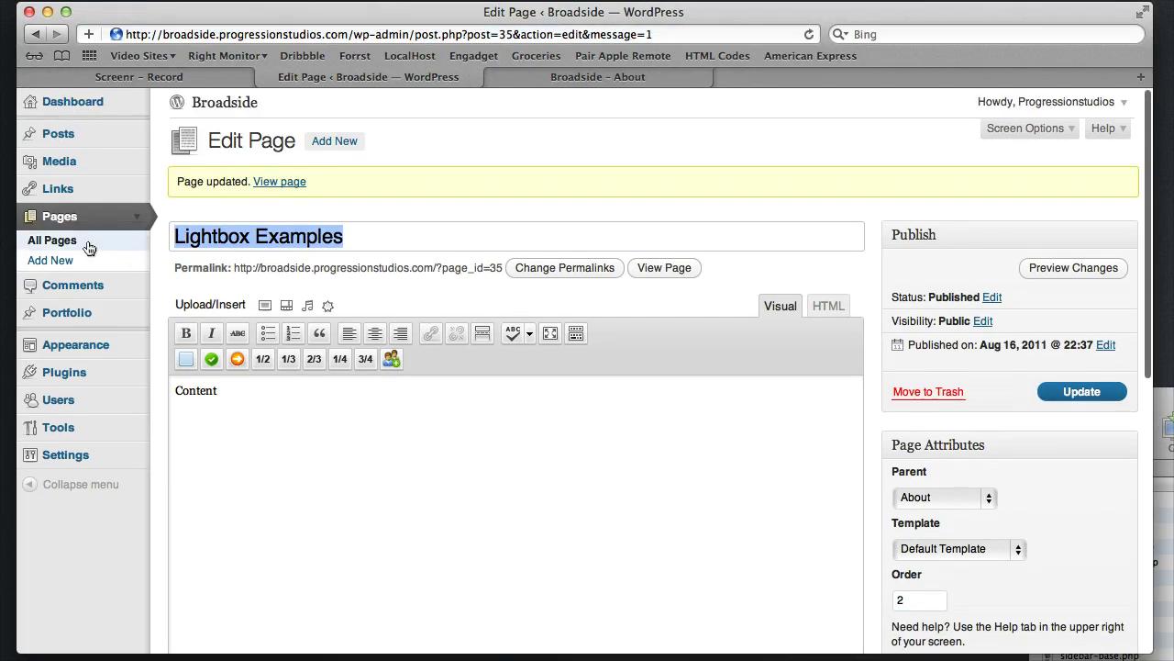
# Open Columns from All Pages, change its order to 3, and update it.
pyautogui.click(89, 248)
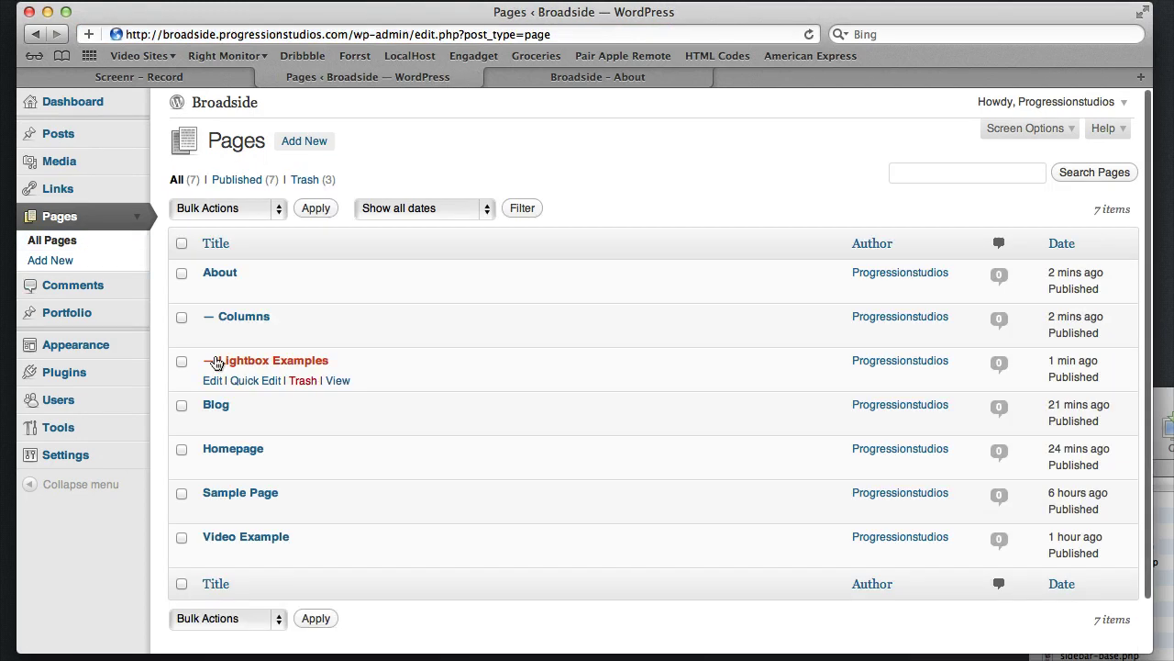
pyautogui.click(212, 337)
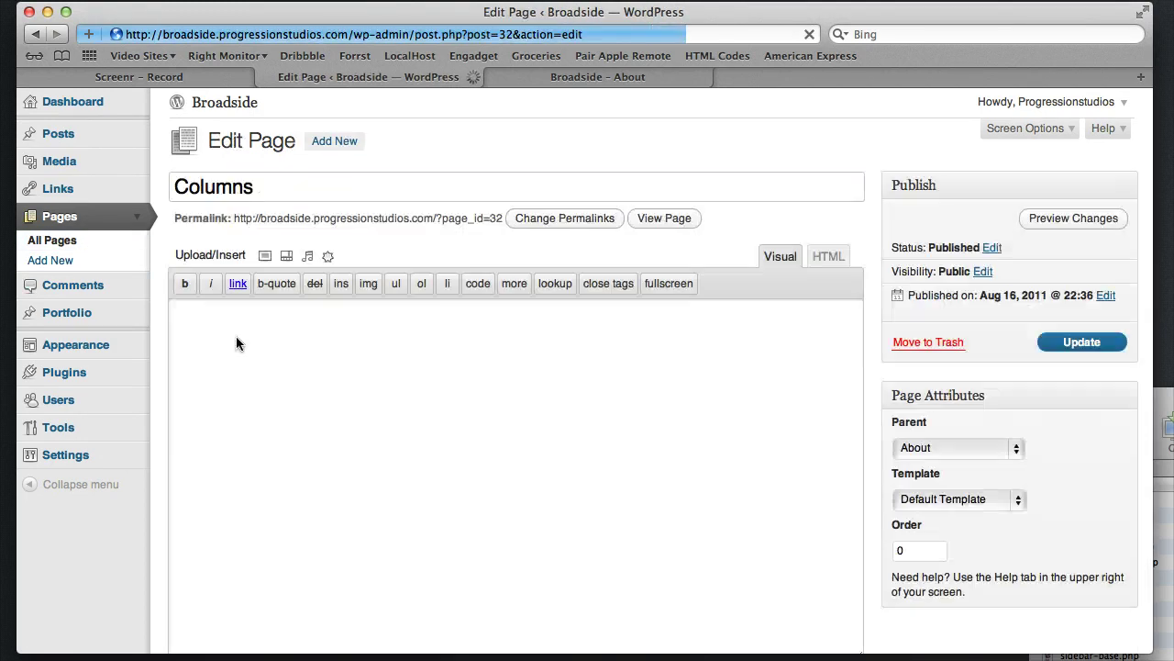
pyautogui.doubleClick(904, 551)
pyautogui.write('3')
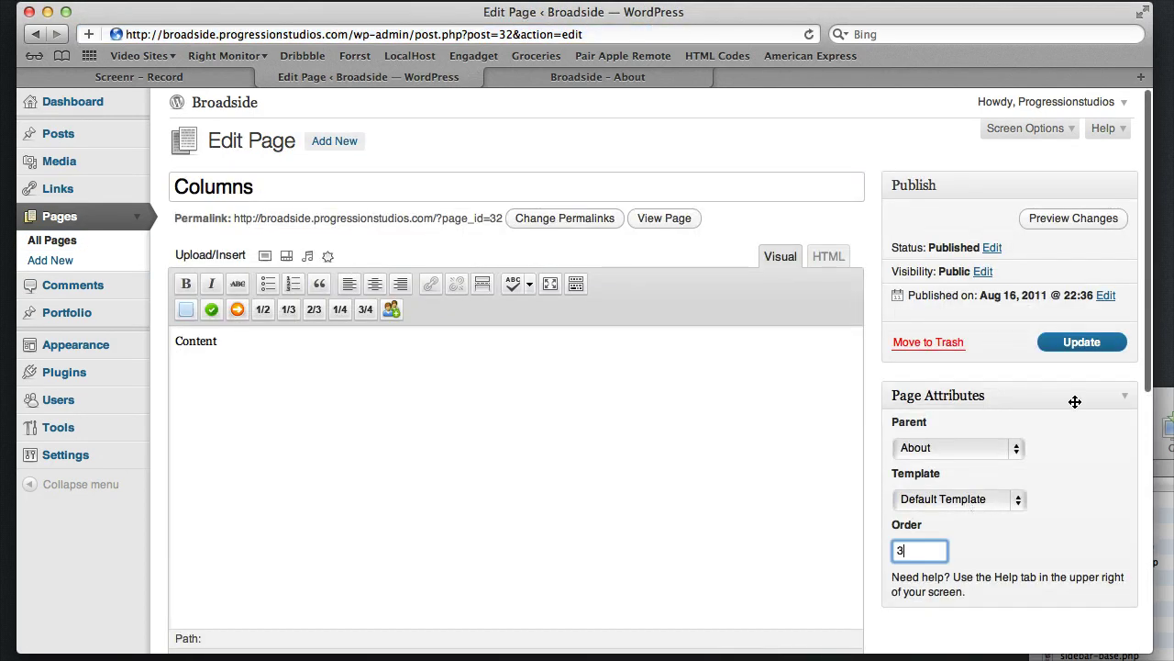
pyautogui.click(1082, 347)
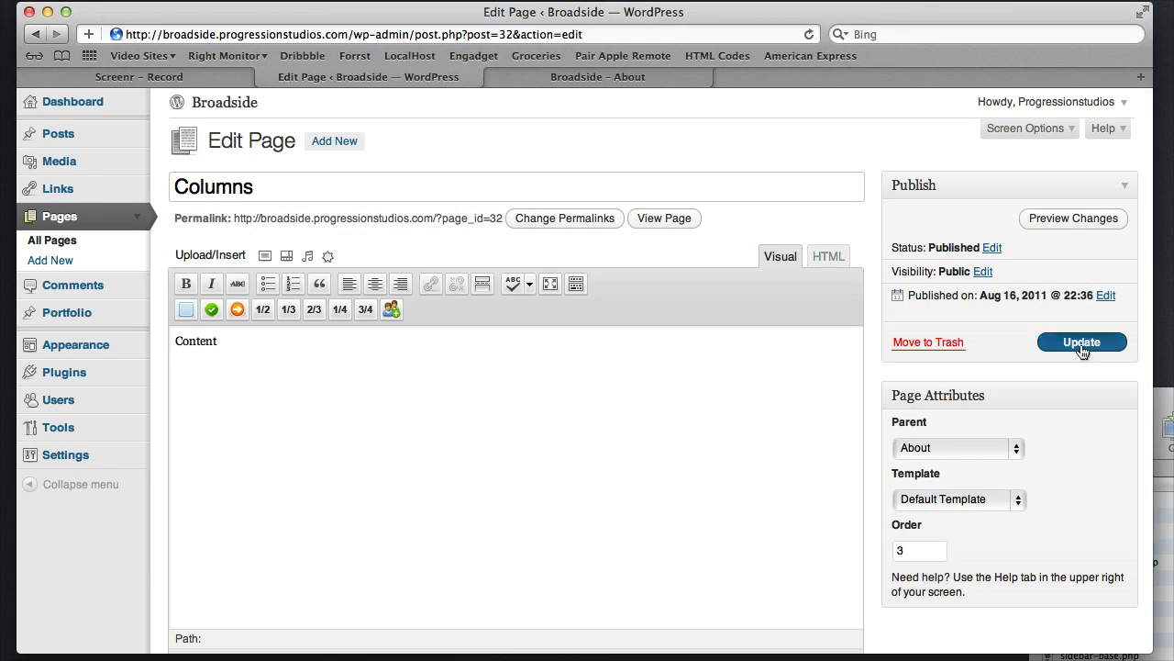
# Reload the live About page to confirm the tab order About, Lightbox Examples, Columns.
pyautogui.click(557, 79)
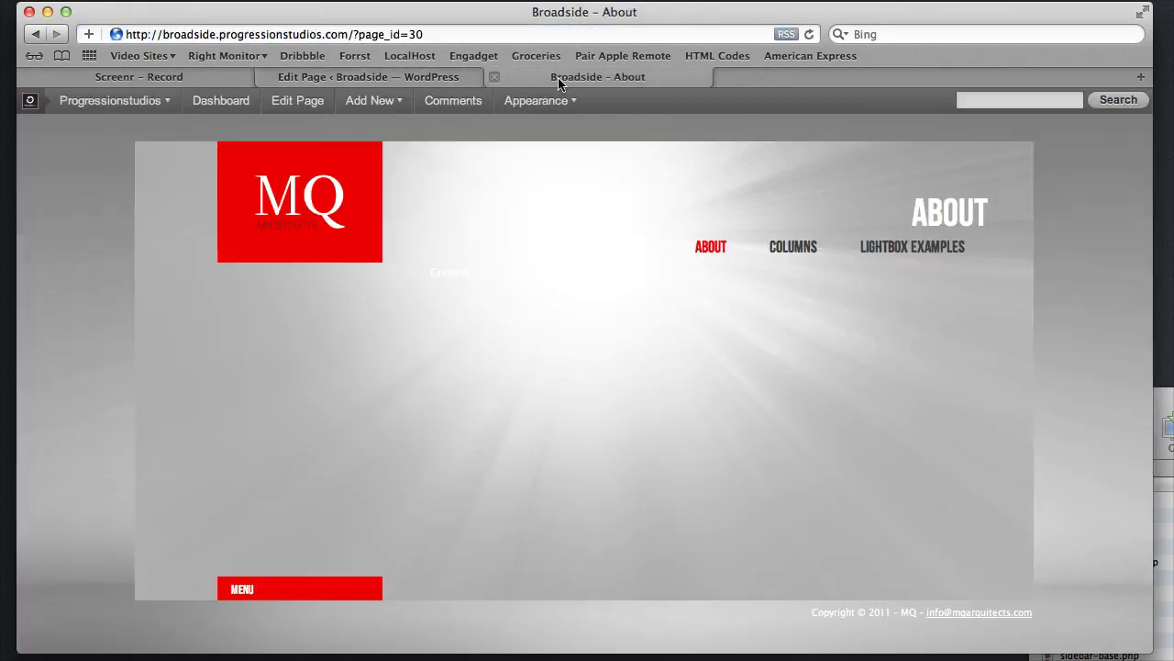
pyautogui.click(811, 39)
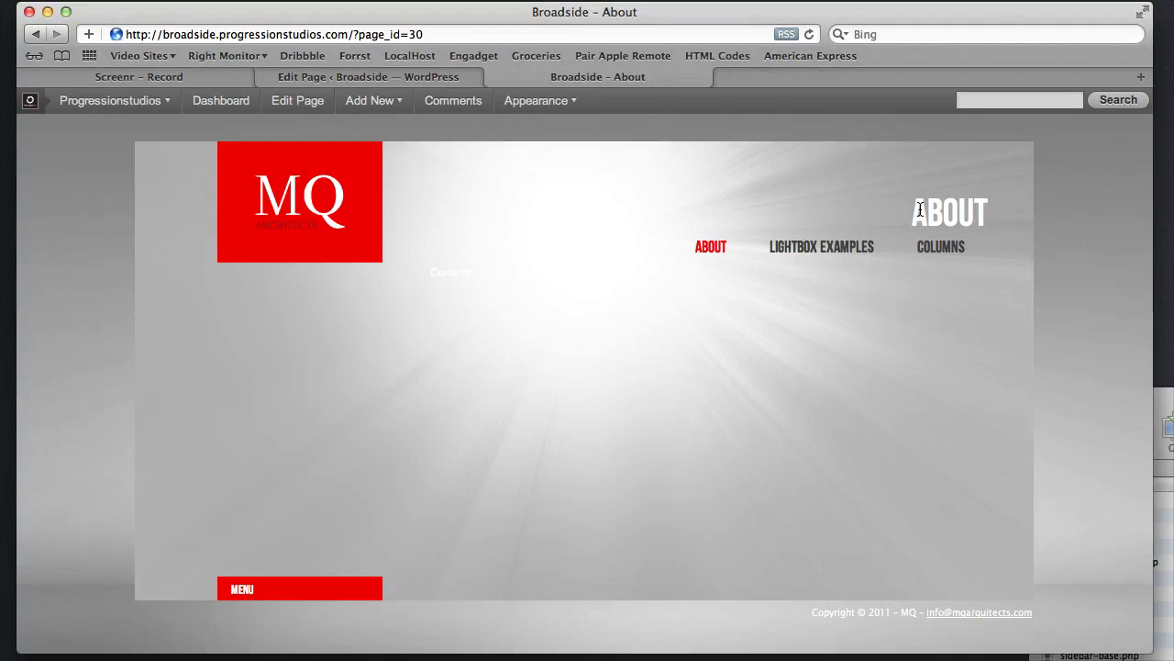
pyautogui.moveTo(915, 212); pyautogui.dragTo(989, 241)
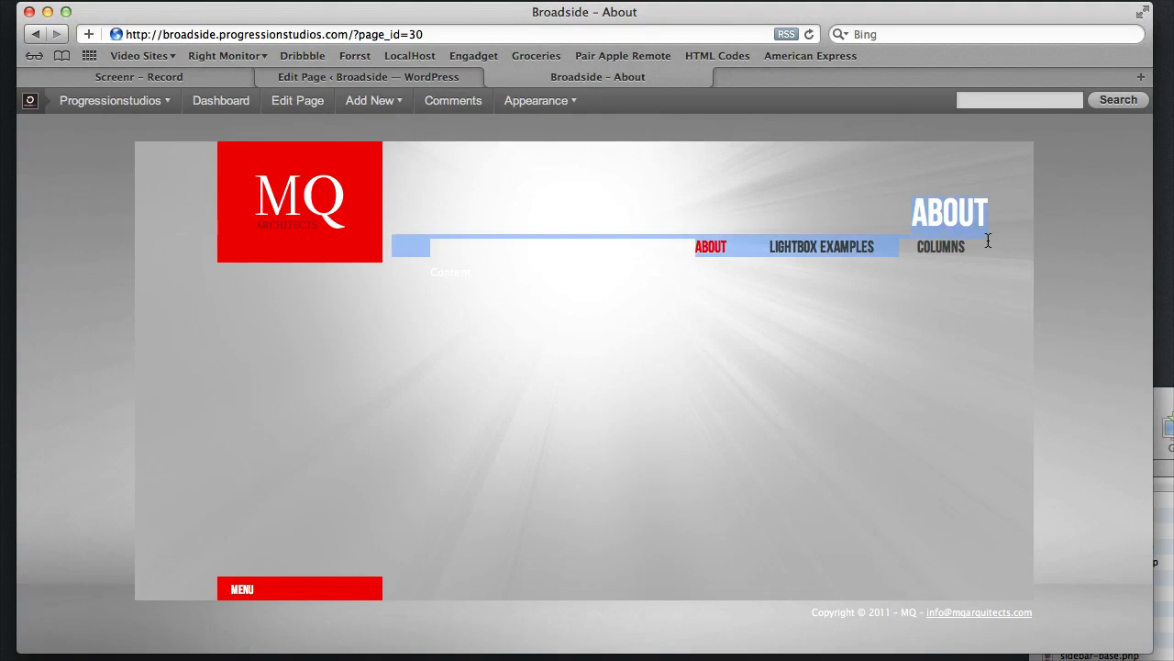
pyautogui.click(978, 249)
# Edit the About page from All Pages, apply the Slider Content template, and update it.
pyautogui.click(363, 77)
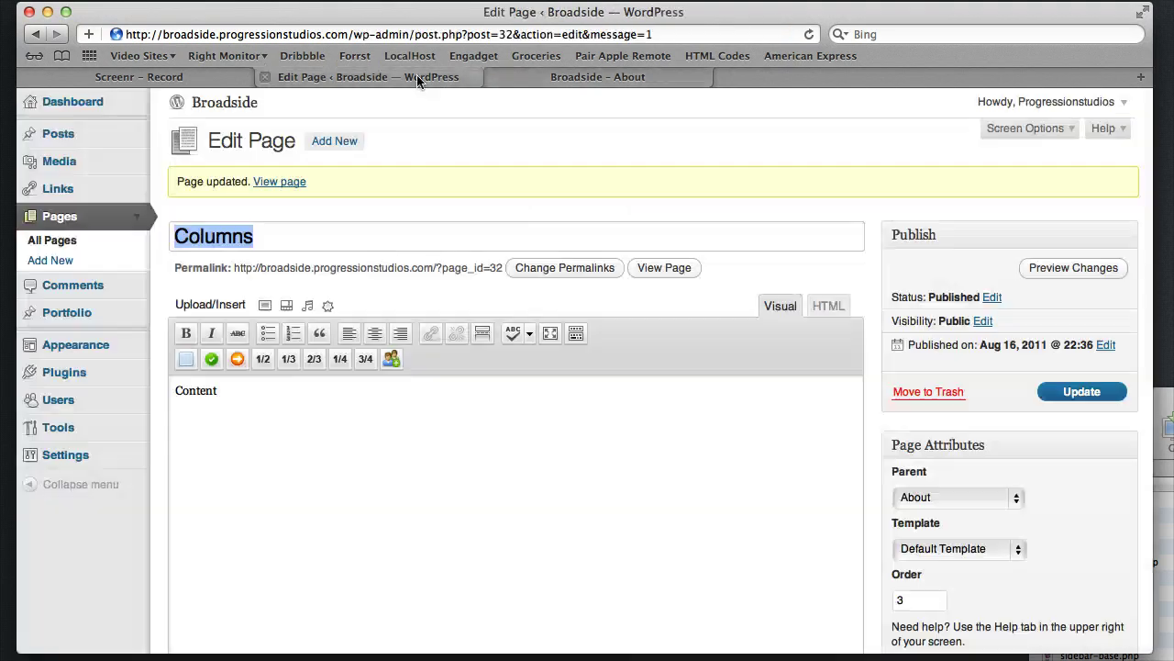
pyautogui.click(77, 249)
pyautogui.moveTo(196, 288)
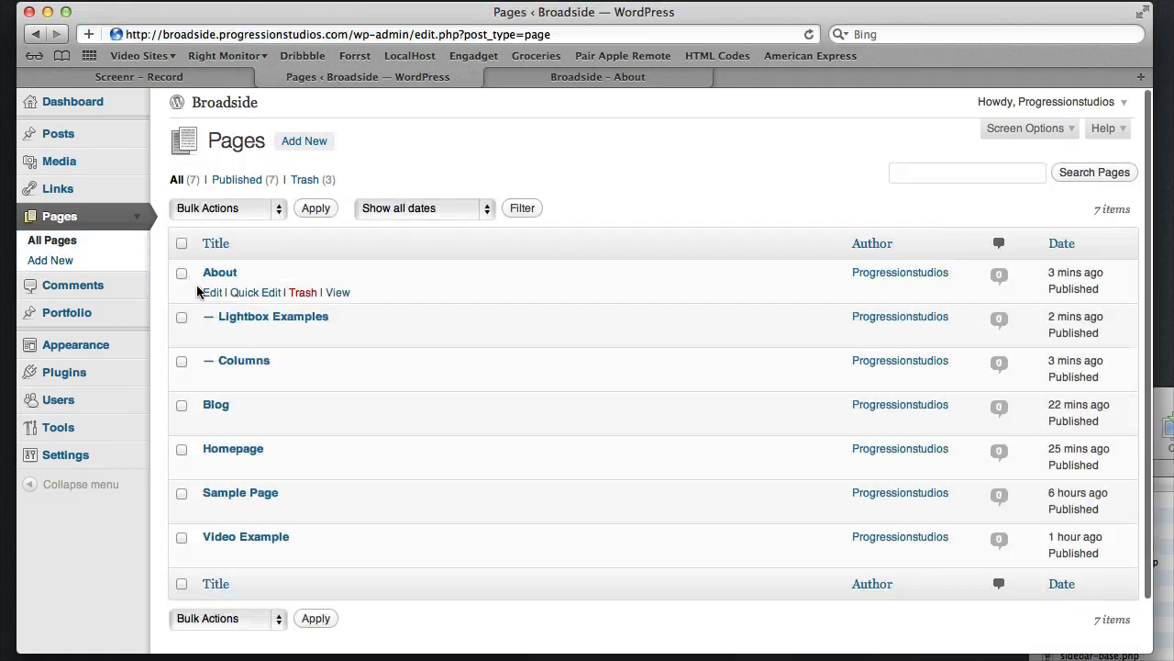
pyautogui.click(210, 293)
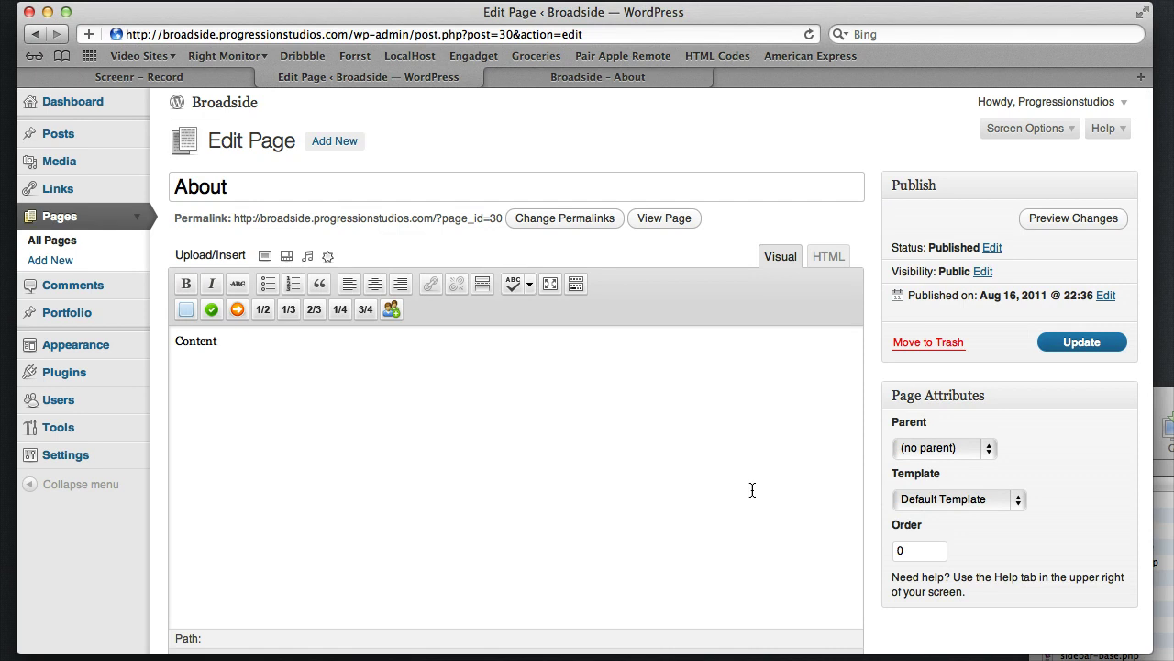
pyautogui.click(943, 501)
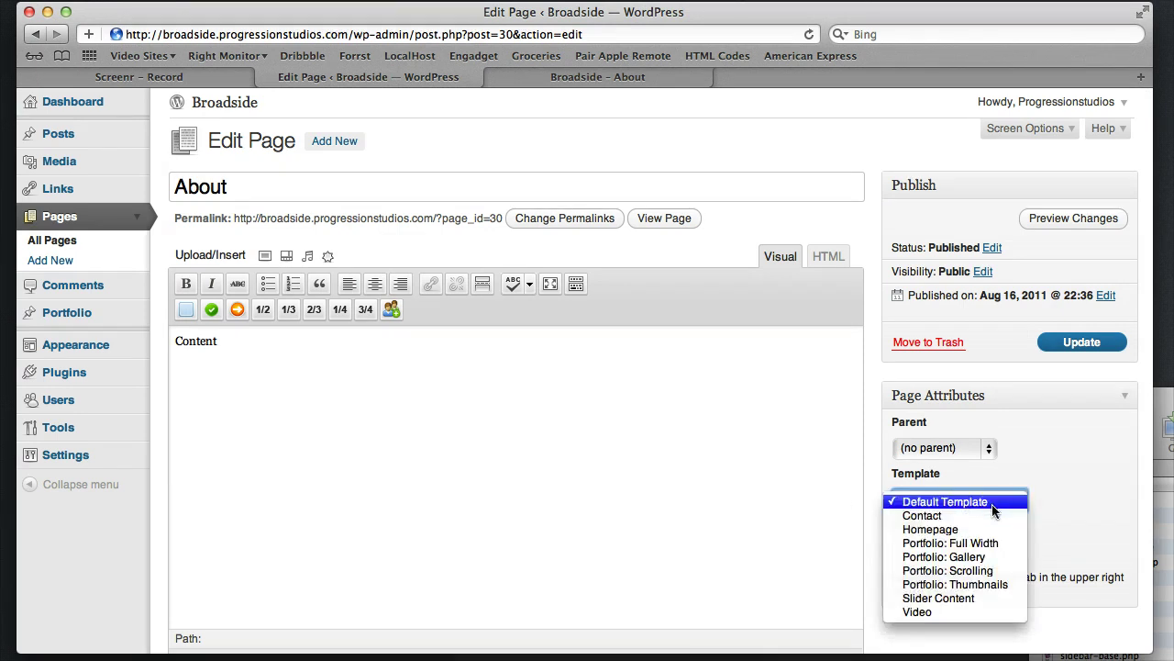
pyautogui.click(973, 598)
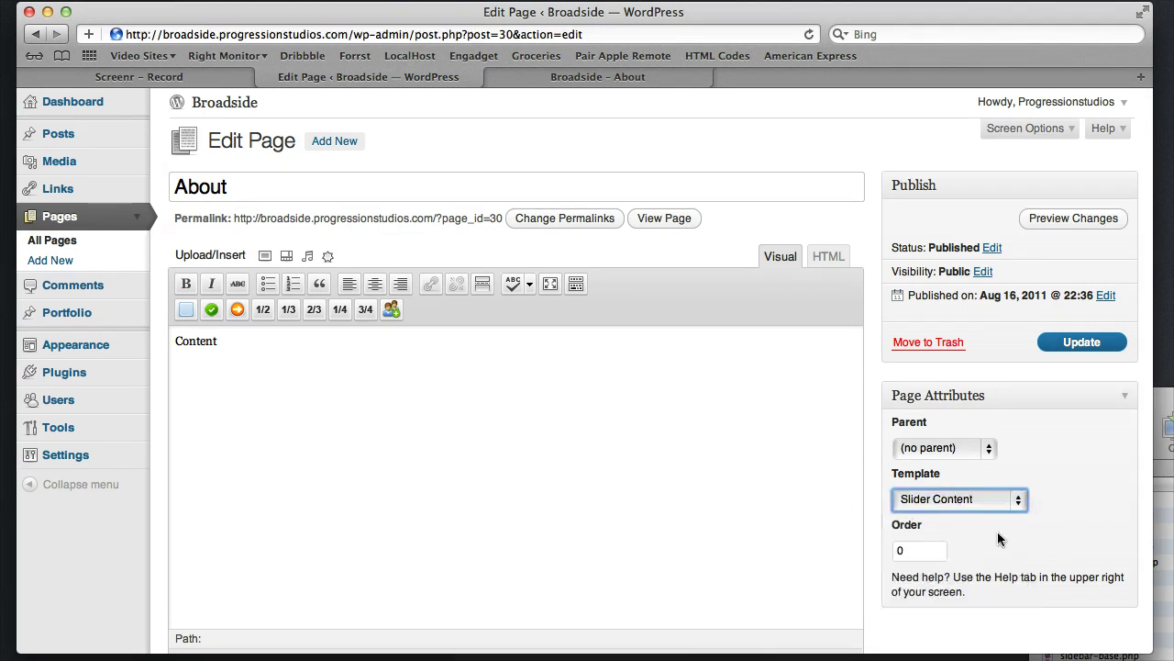
pyautogui.click(1071, 344)
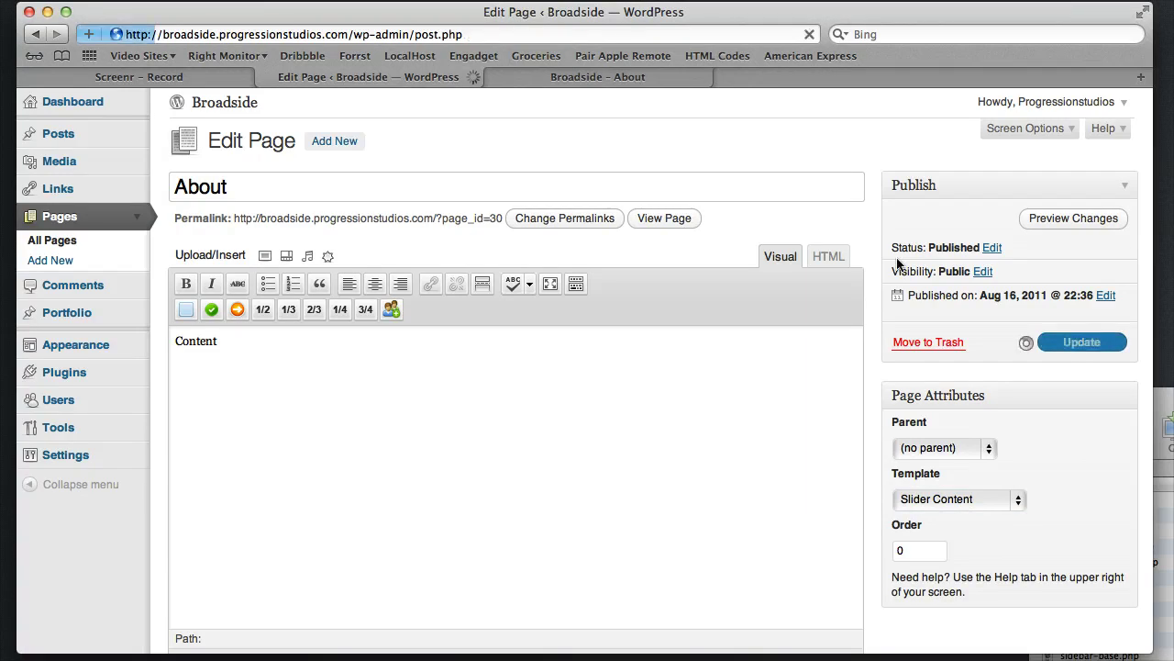
# Refresh the live About page and toggle its slider between Lightbox Examples and Columns, ending on Columns.
pyautogui.click(644, 79)
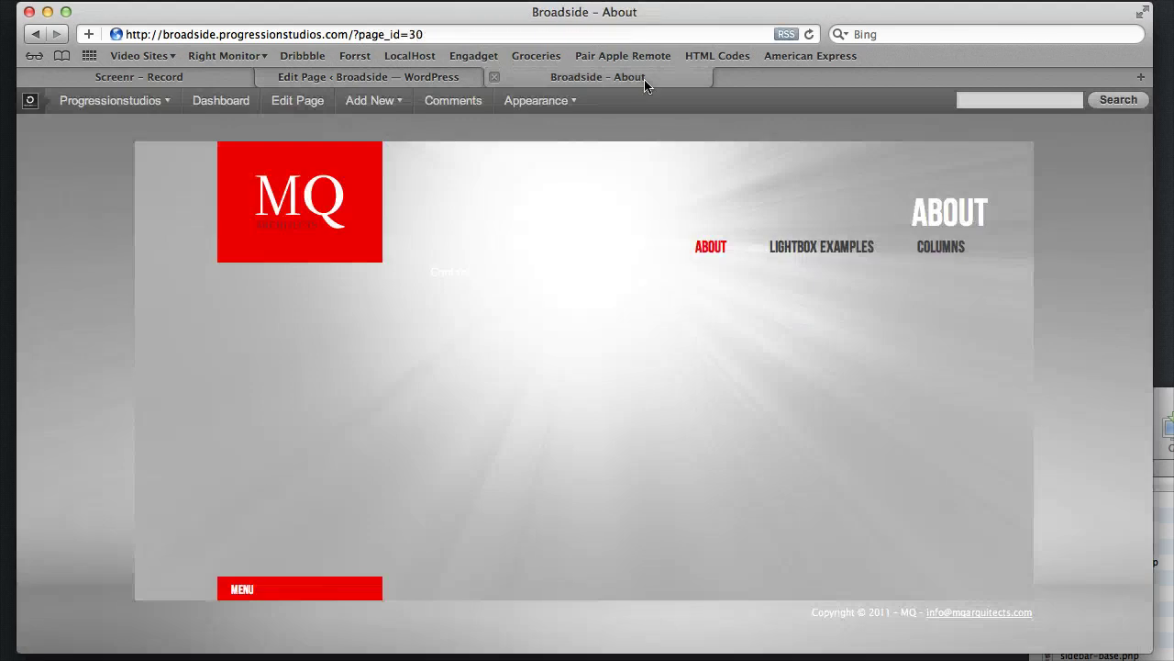
pyautogui.click(811, 34)
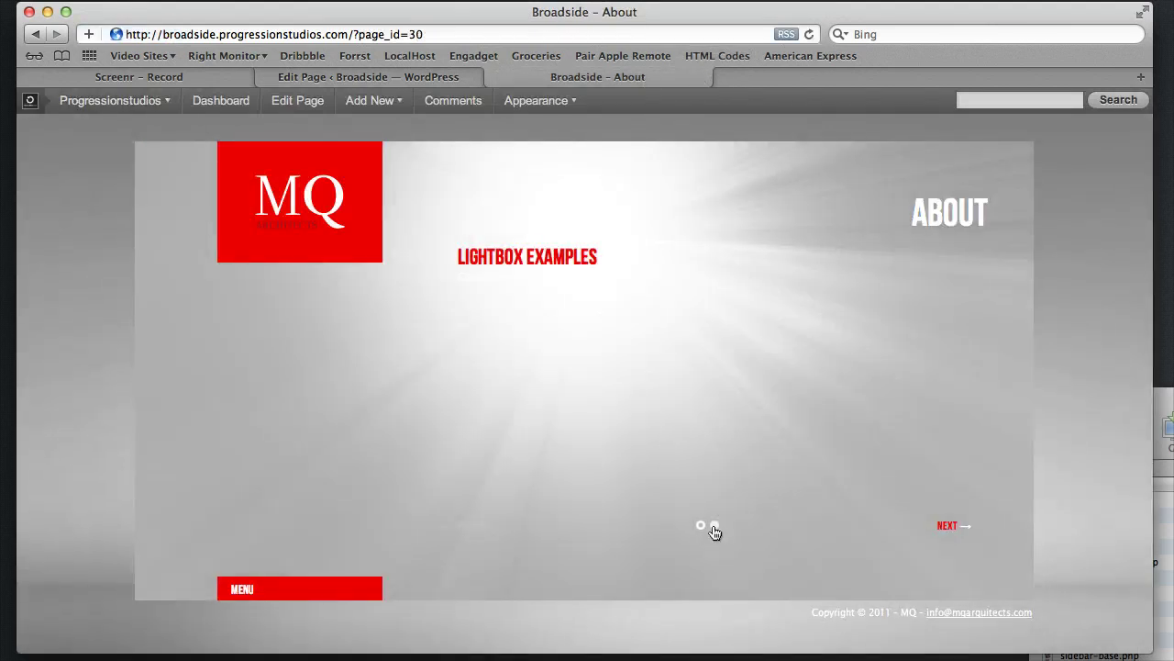
pyautogui.click(715, 527)
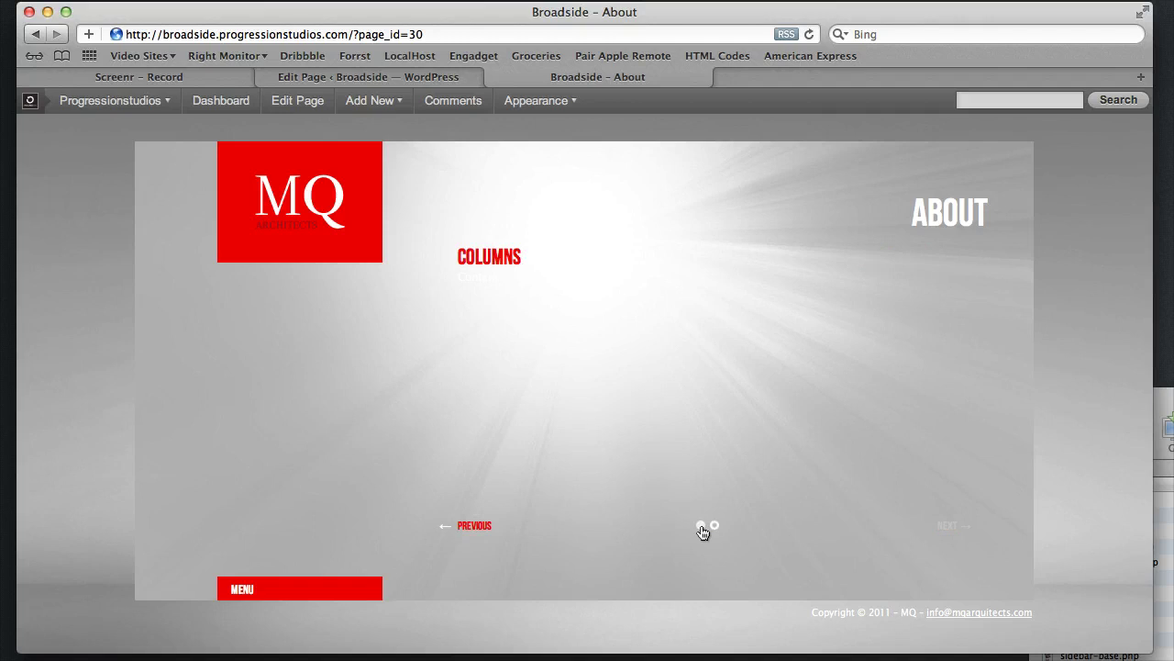
pyautogui.click(703, 527)
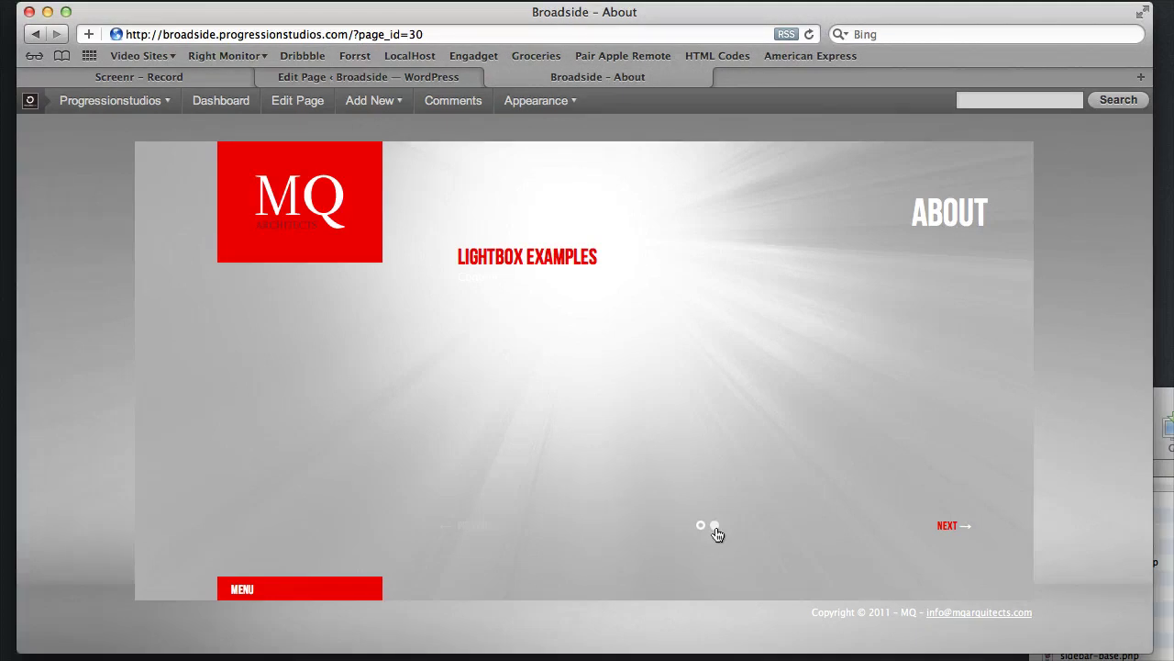
pyautogui.click(715, 531)
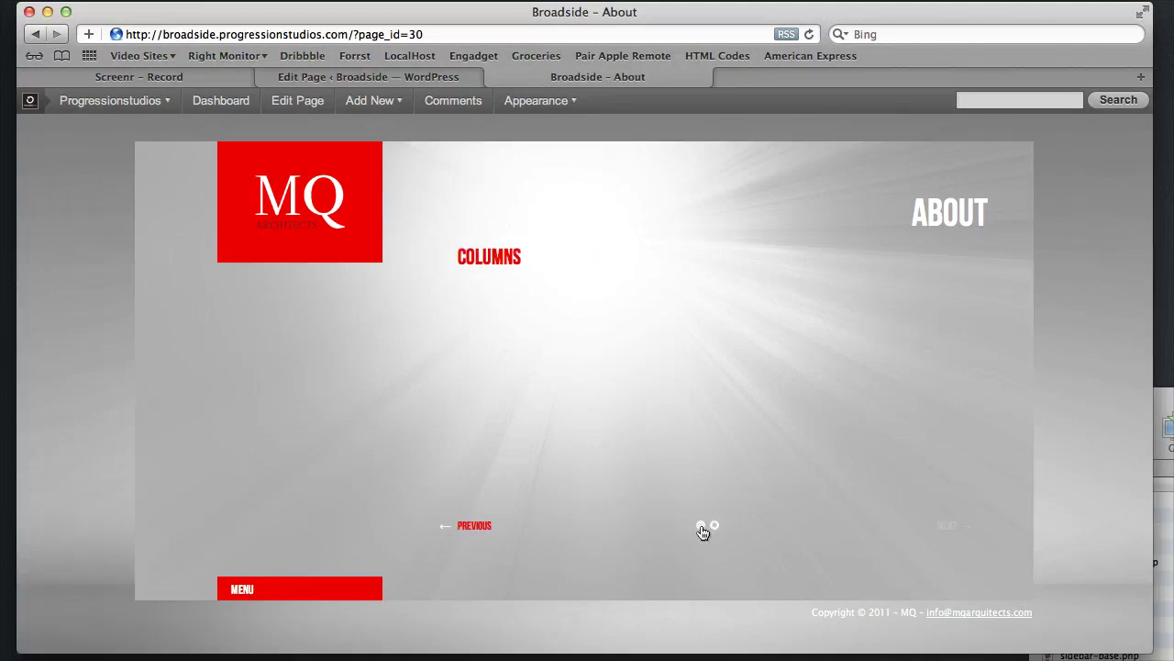
pyautogui.click(702, 529)
pyautogui.click(715, 529)
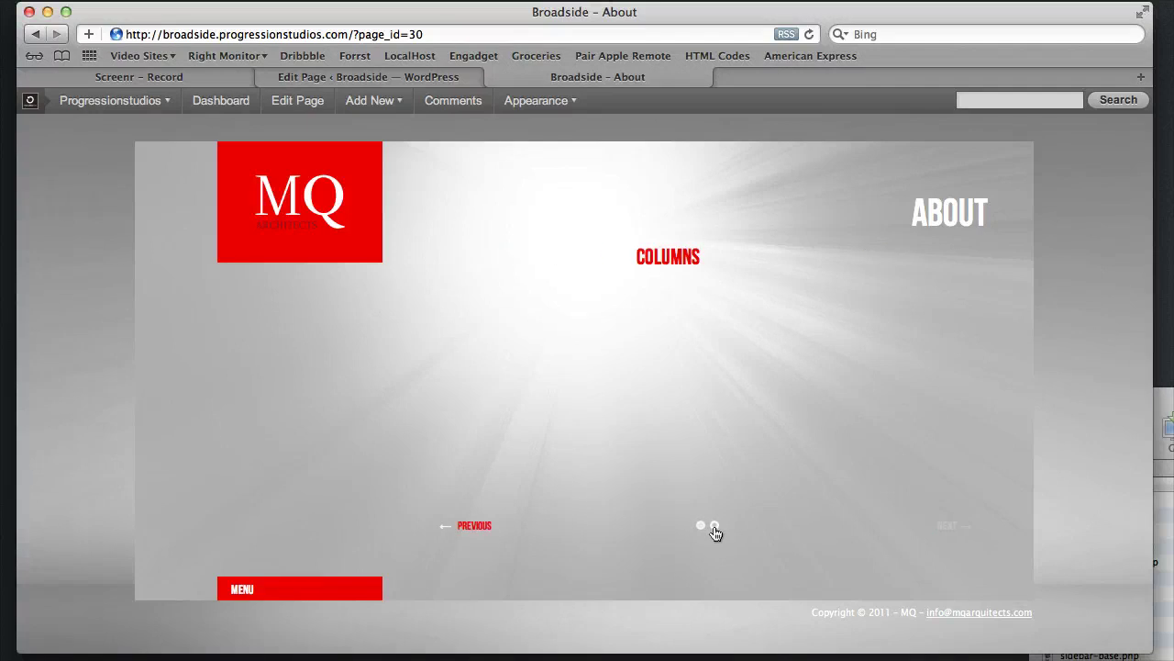